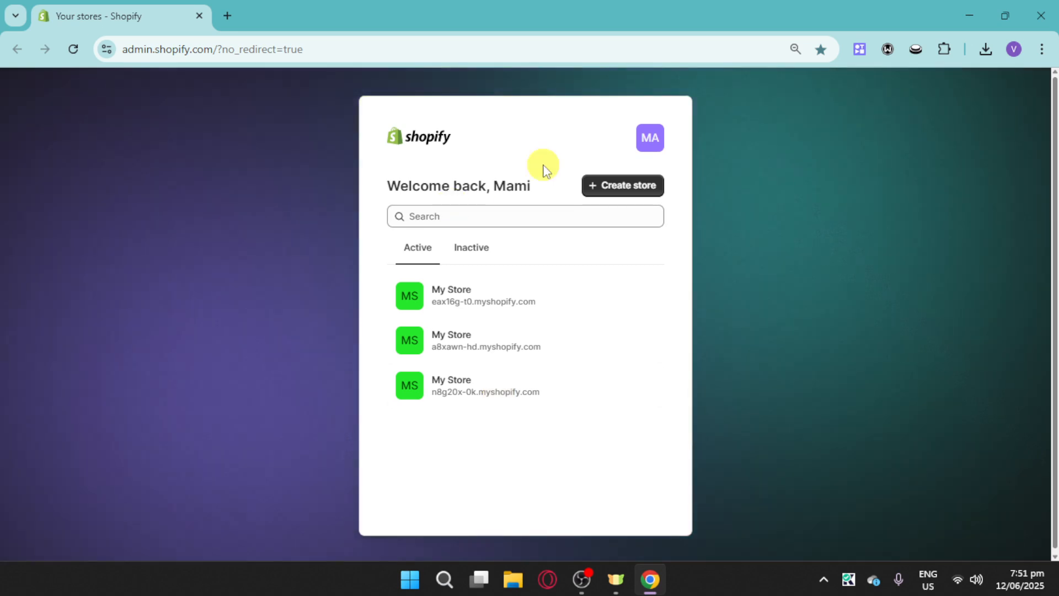
- Create a new store that sells through an online store and is for a new business or idea
{"action": "left_click", "coordinate": [633, 197]}
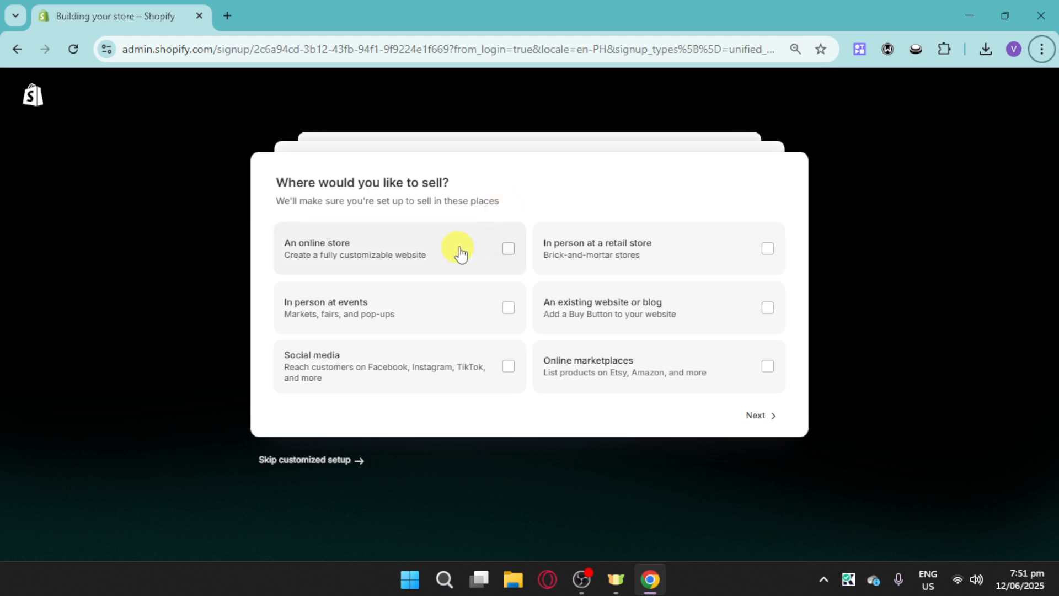
{"action": "left_click", "coordinate": [487, 248]}
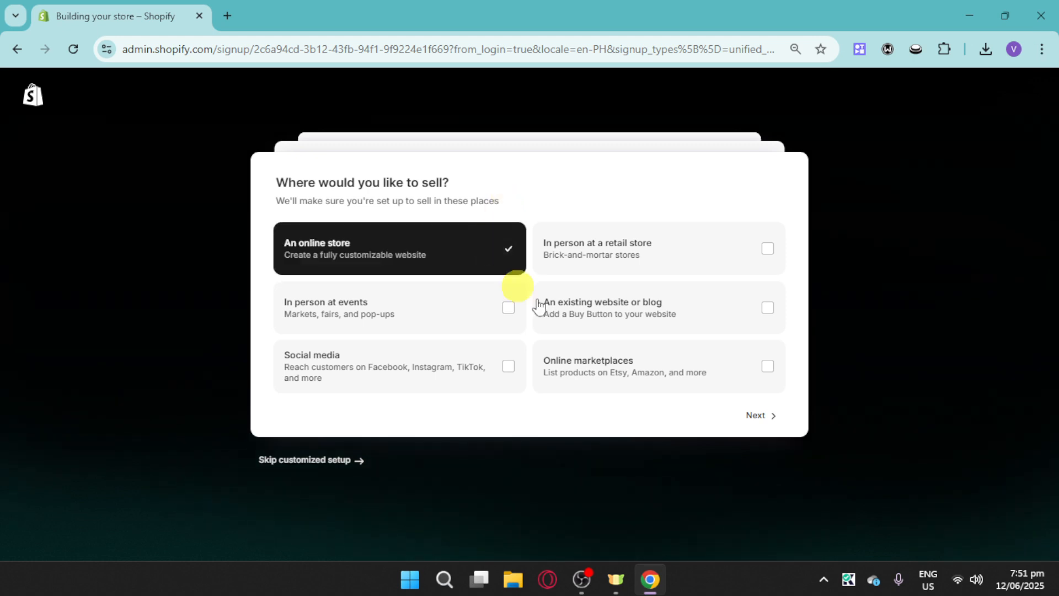
{"action": "left_click", "coordinate": [752, 413]}
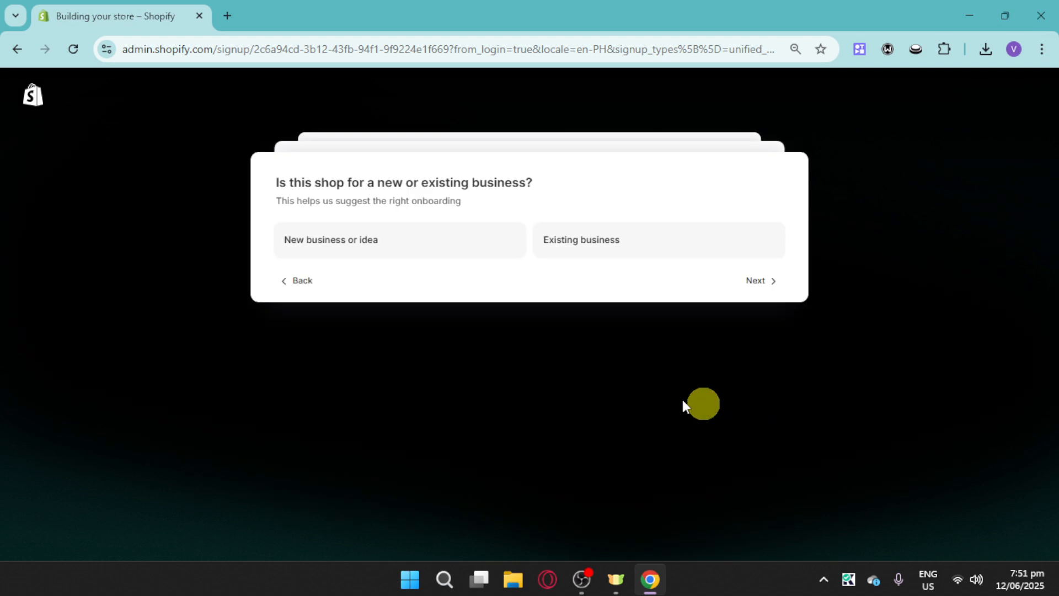
{"action": "left_click", "coordinate": [457, 239]}
{"action": "left_click", "coordinate": [763, 282]}
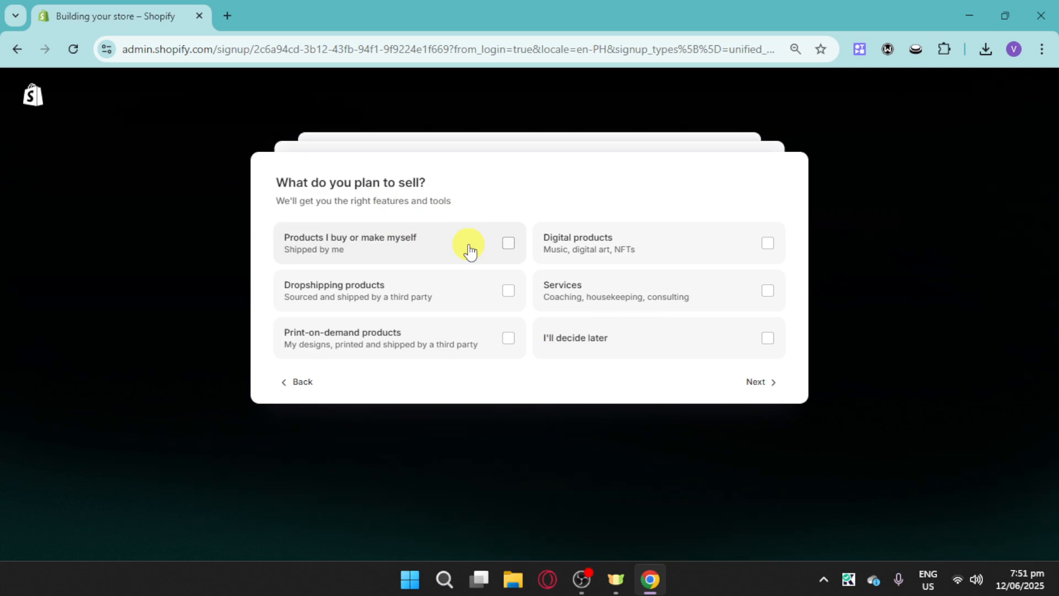
- Choose digital products as what the store plans to sell and skip the plan selection
{"action": "left_click", "coordinate": [615, 253]}
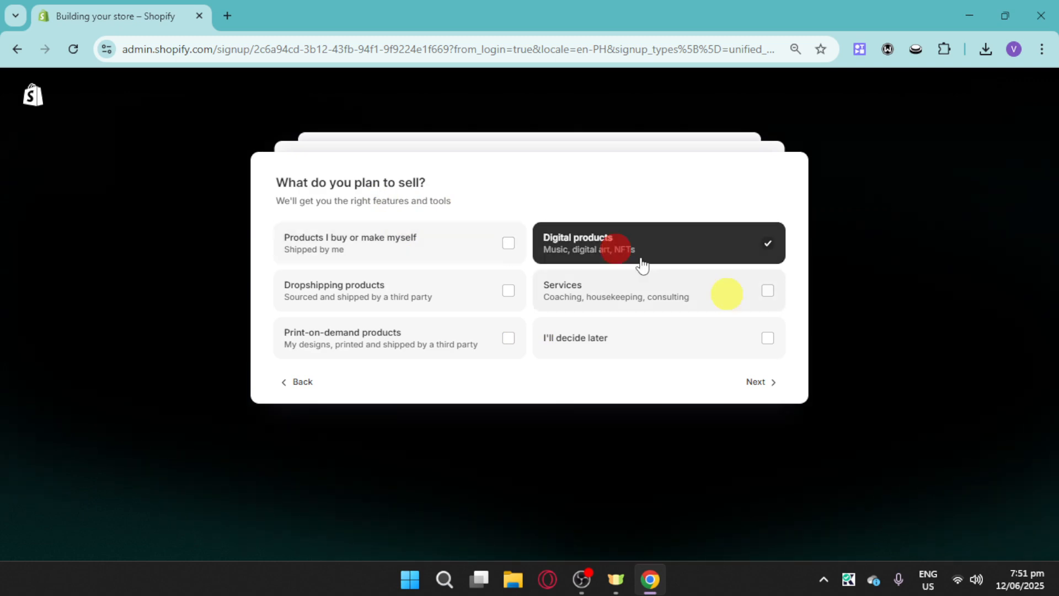
{"action": "left_click", "coordinate": [766, 391]}
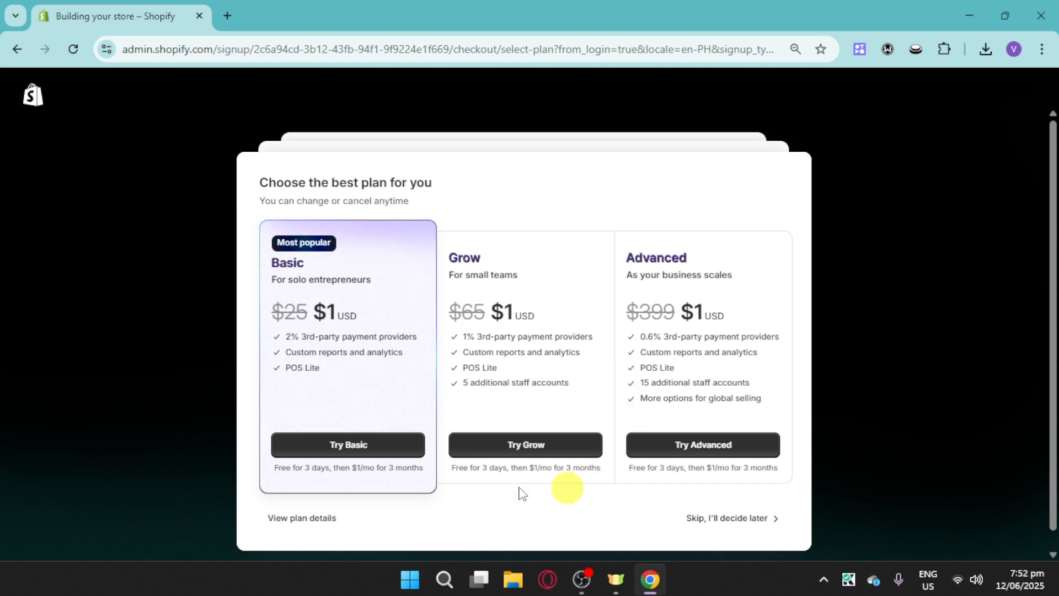
{"action": "left_click", "coordinate": [711, 529]}
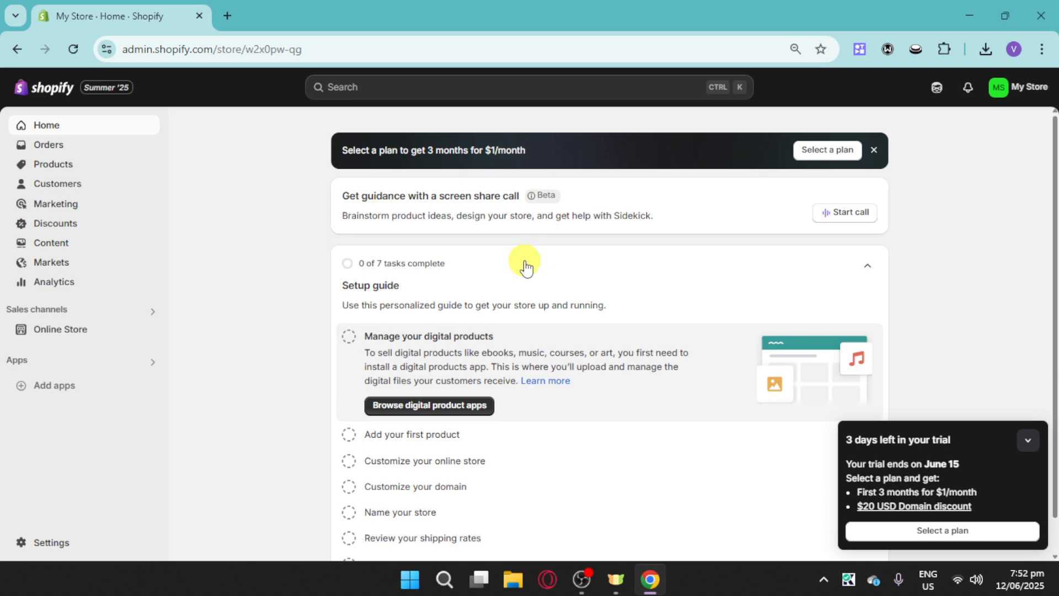
- Open the online store's themes page and visit the Theme Store from its popular free themes section
{"action": "left_click", "coordinate": [82, 334]}
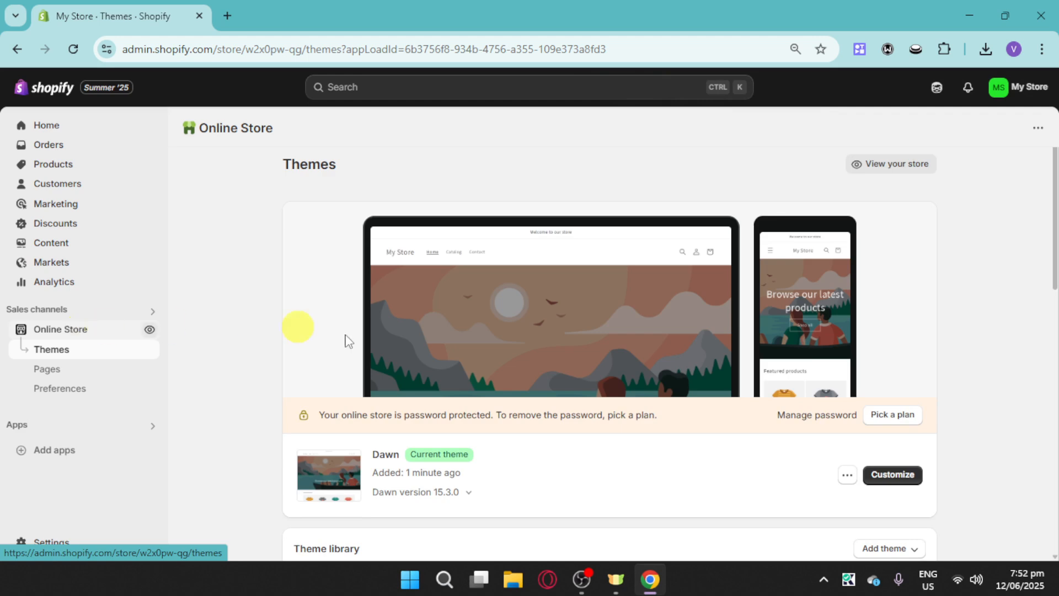
{"action": "scroll", "coordinate": [472, 465], "scroll_direction": "down", "scroll_amount": 2}
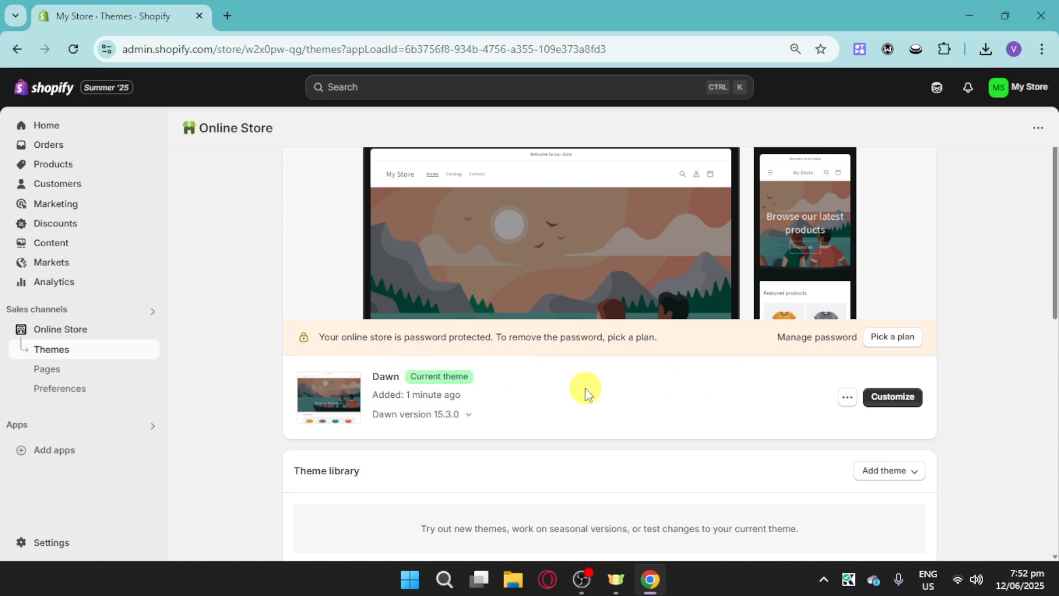
{"action": "scroll", "coordinate": [924, 405], "scroll_direction": "down", "scroll_amount": 1}
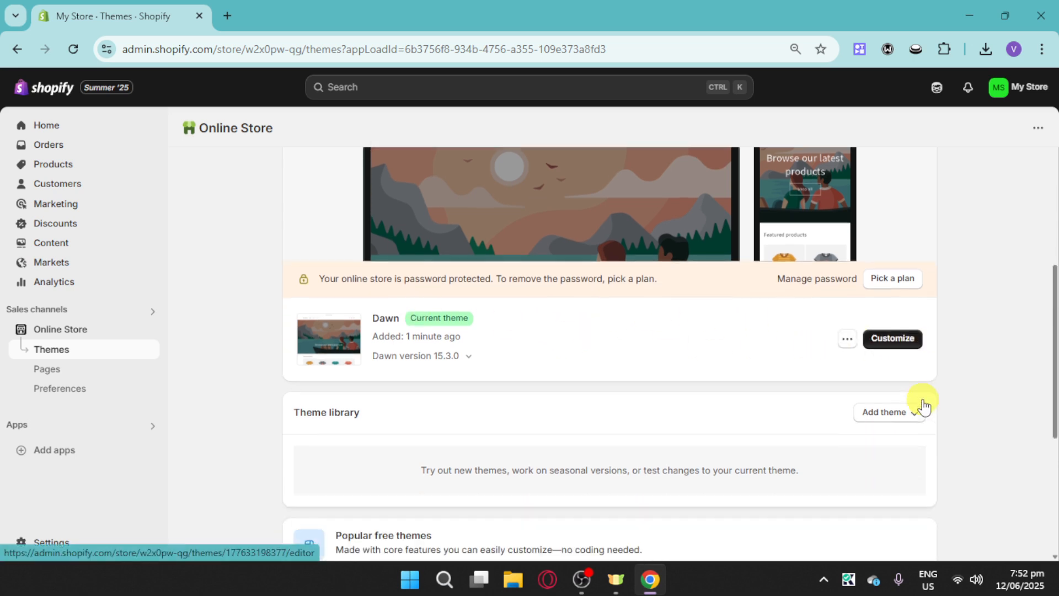
{"action": "scroll", "coordinate": [928, 413], "scroll_direction": "down", "scroll_amount": 1}
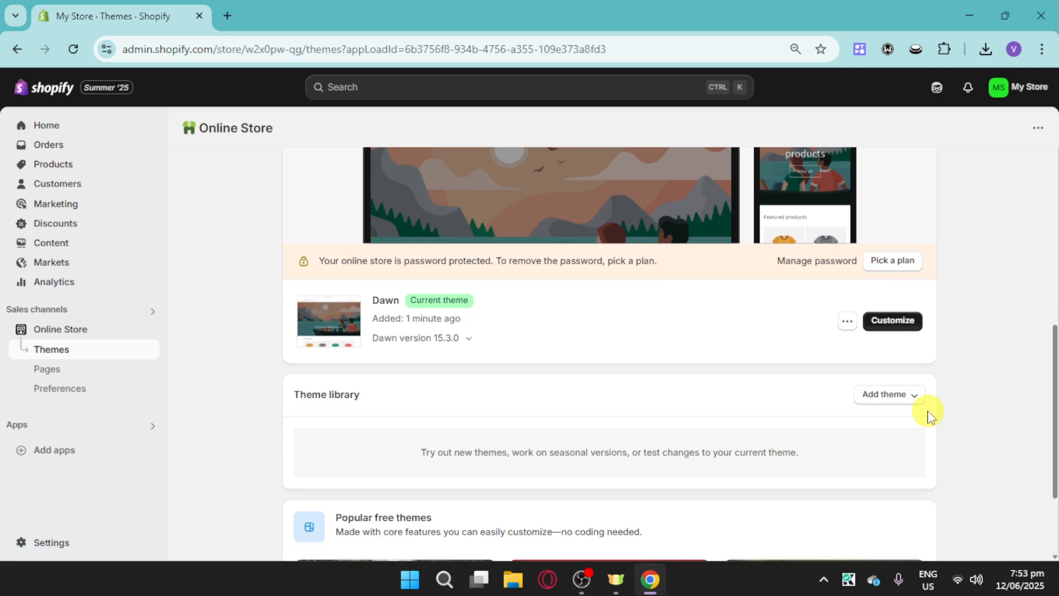
{"action": "scroll", "coordinate": [820, 413], "scroll_direction": "down", "scroll_amount": 9}
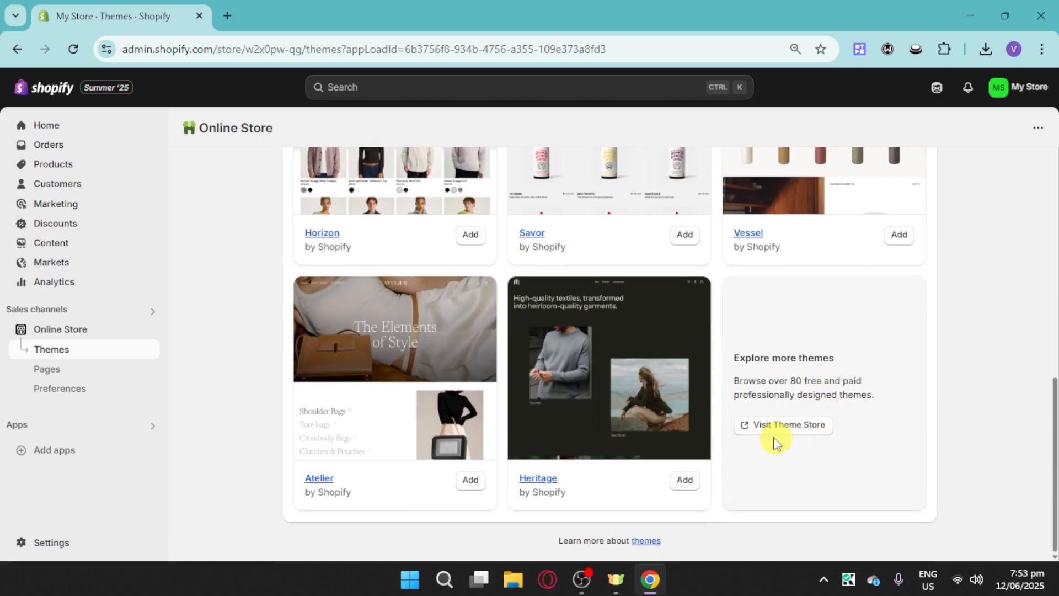
{"action": "left_click", "coordinate": [783, 426]}
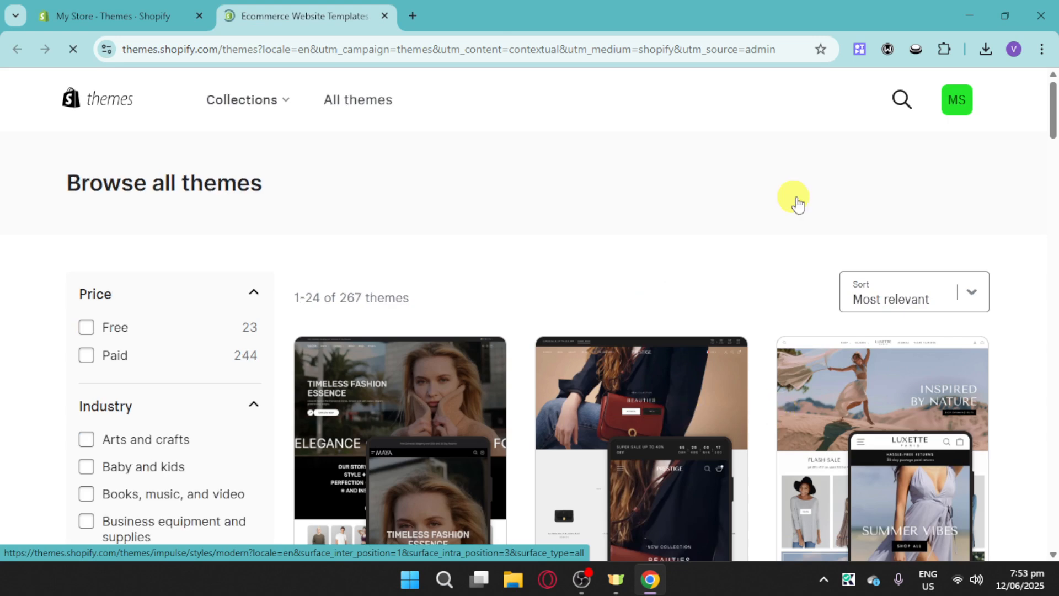
- Search the Theme Store for "focal" and add the Focal theme to the store as a trial
{"action": "left_click", "coordinate": [899, 103]}
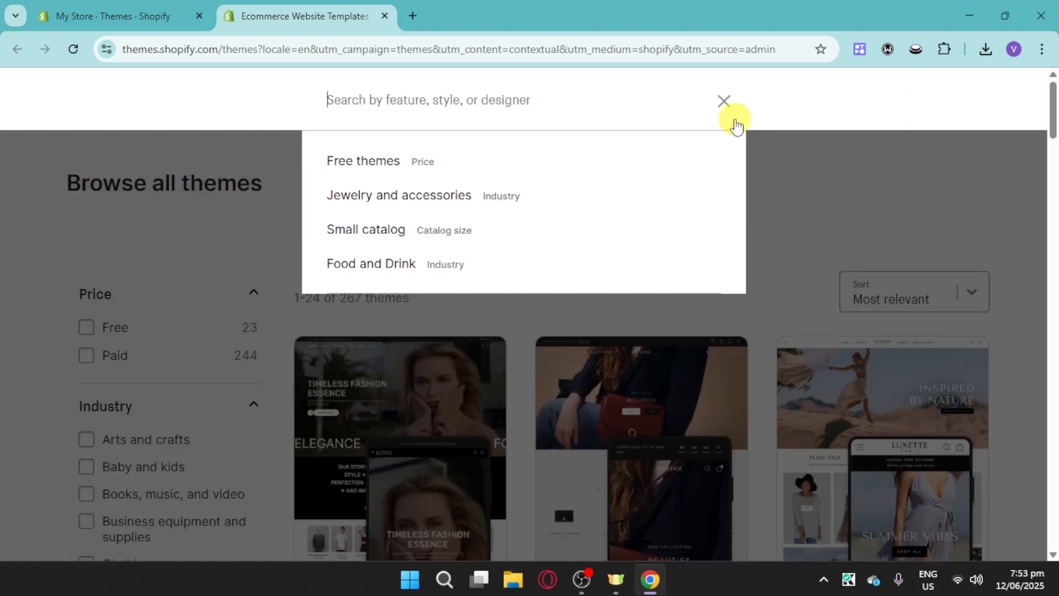
{"action": "type", "text": "focal"}
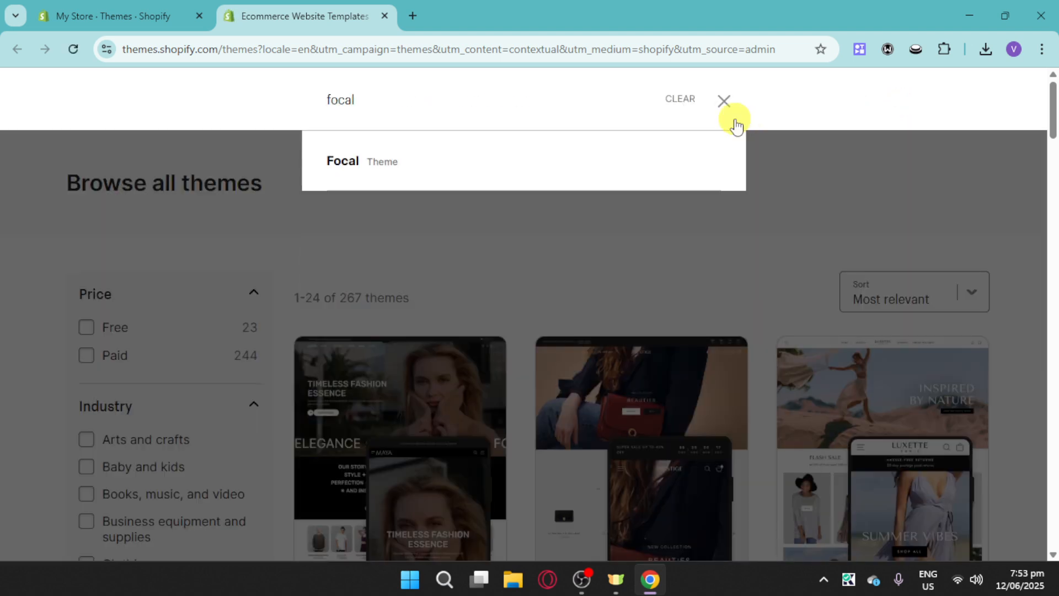
{"action": "left_click", "coordinate": [335, 161]}
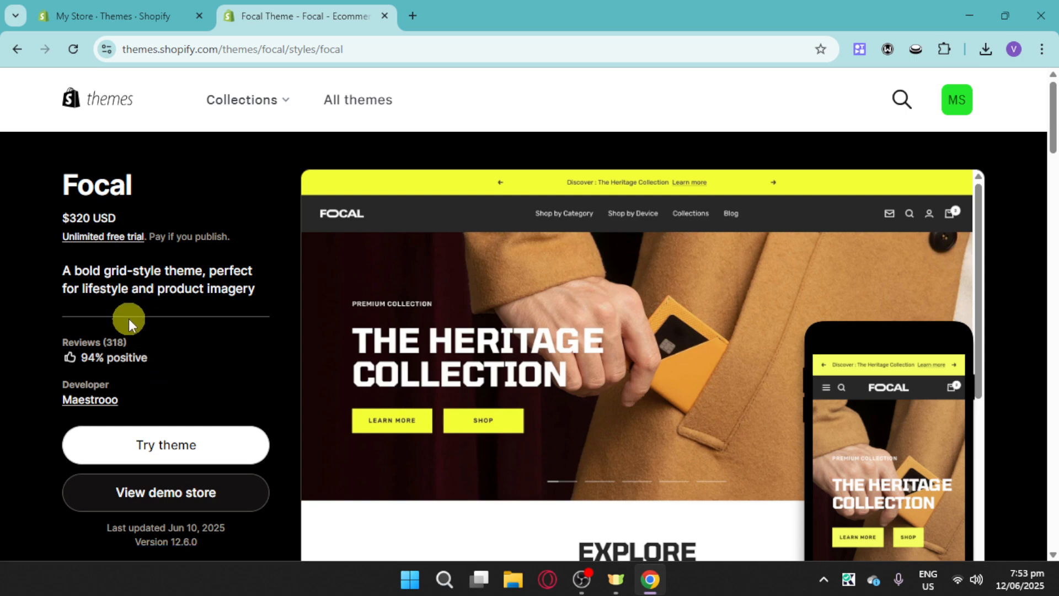
{"action": "left_click", "coordinate": [191, 444]}
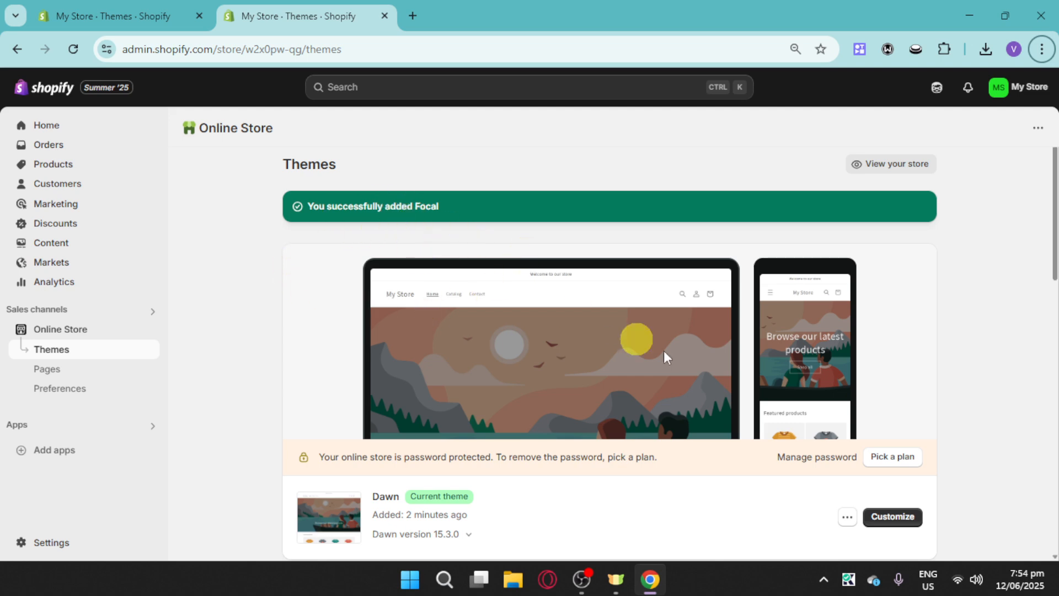
- Open the Focal trial theme from the theme library for customization
{"action": "scroll", "coordinate": [664, 351], "scroll_direction": "down", "scroll_amount": 3}
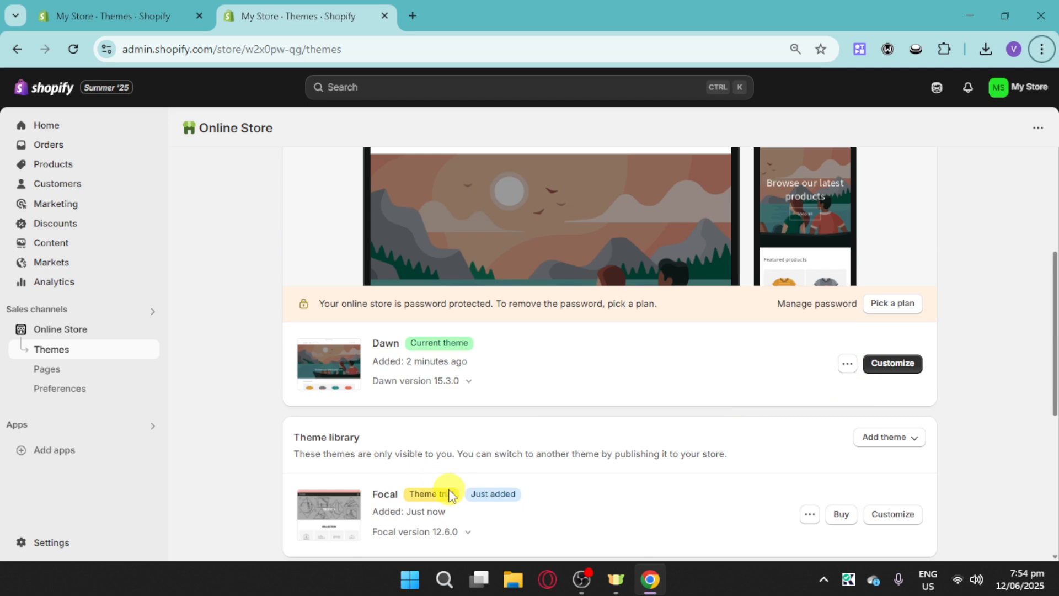
{"action": "scroll", "coordinate": [439, 474], "scroll_direction": "down", "scroll_amount": 4}
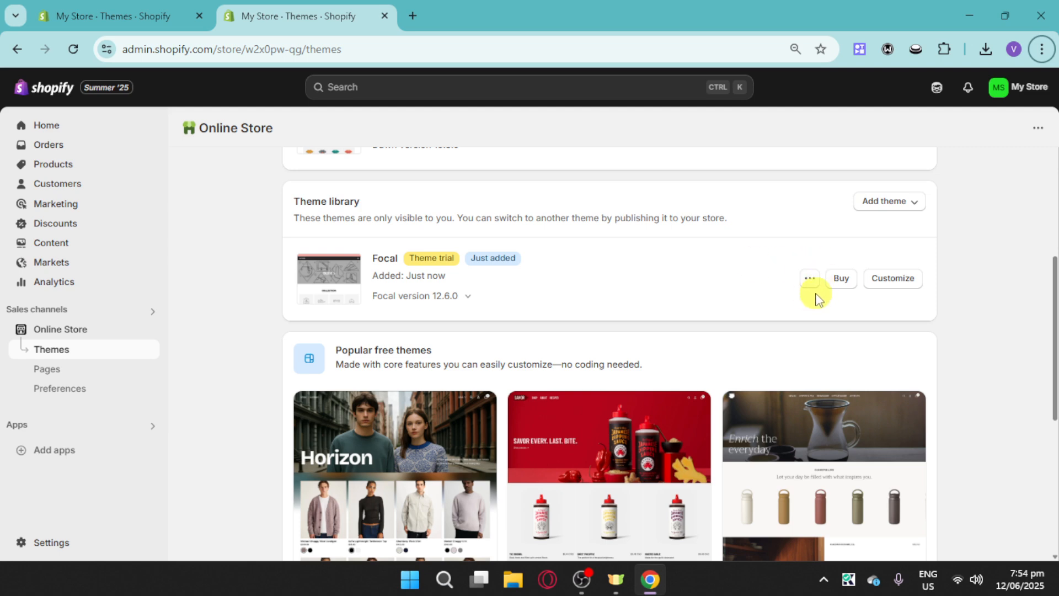
{"action": "left_click", "coordinate": [892, 282]}
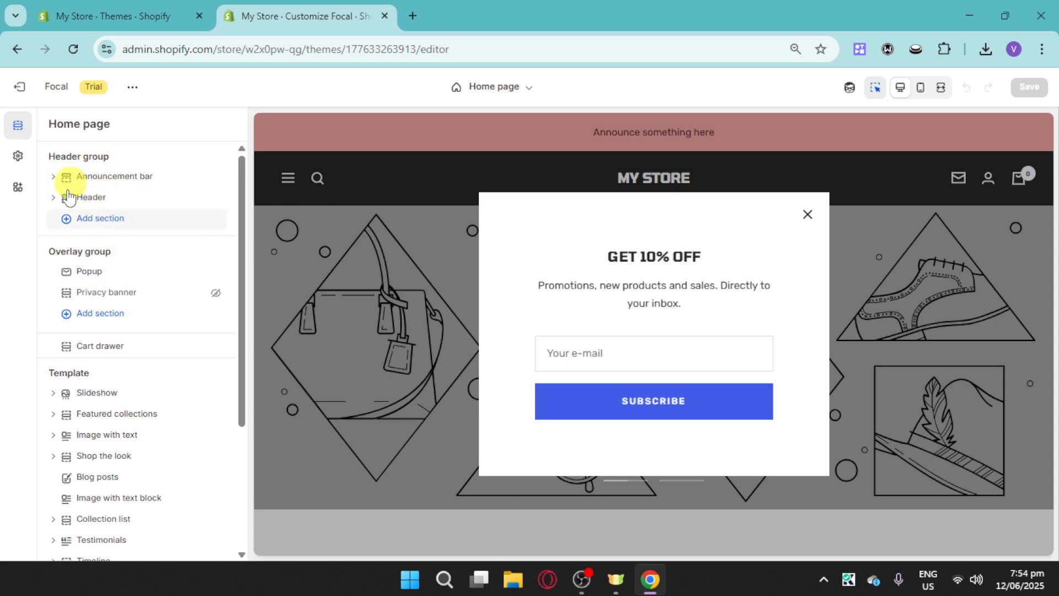
- Examine the home page Slideshow section's options and the Appearance category in the theme settings
{"action": "left_click", "coordinate": [161, 391]}
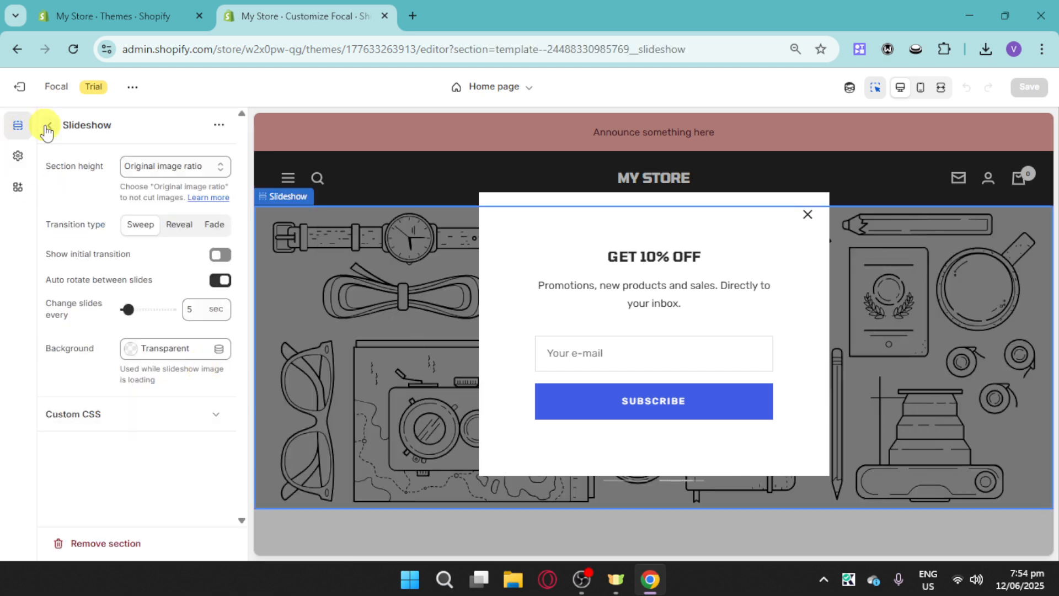
{"action": "left_click", "coordinate": [52, 132]}
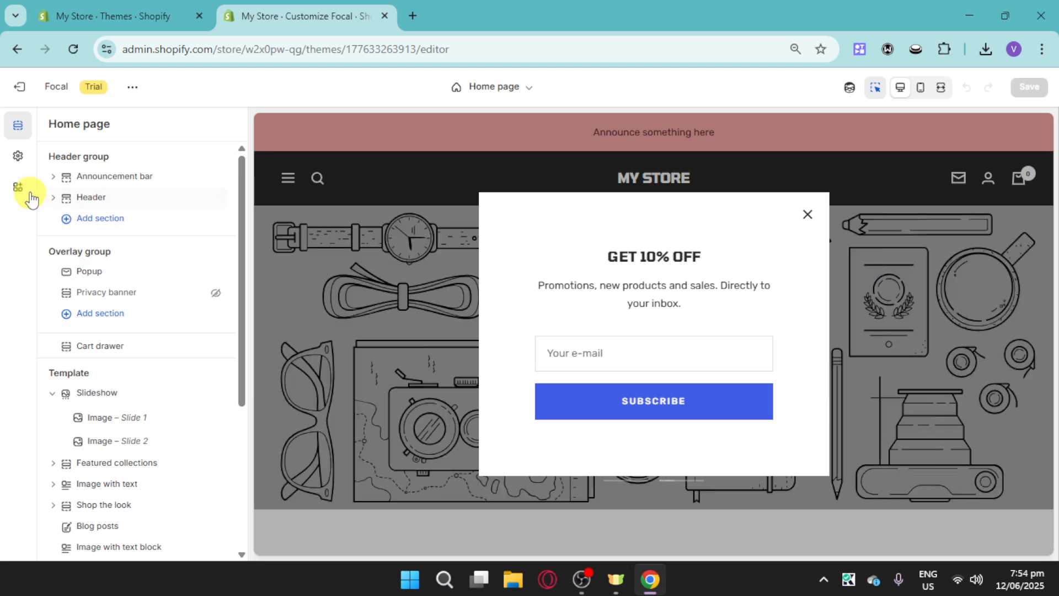
{"action": "left_click", "coordinate": [18, 160]}
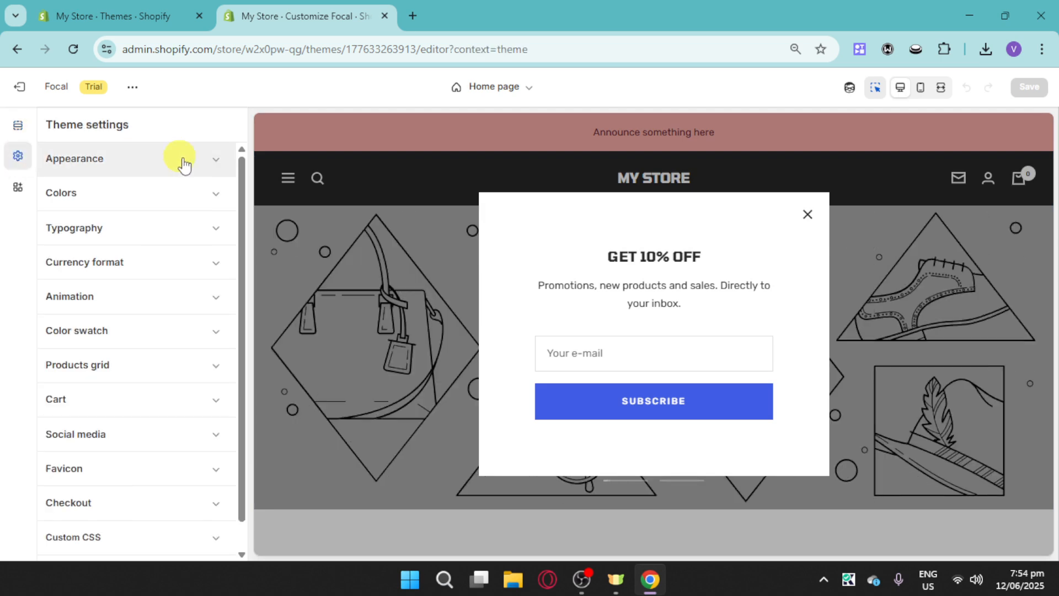
{"action": "left_click", "coordinate": [220, 164]}
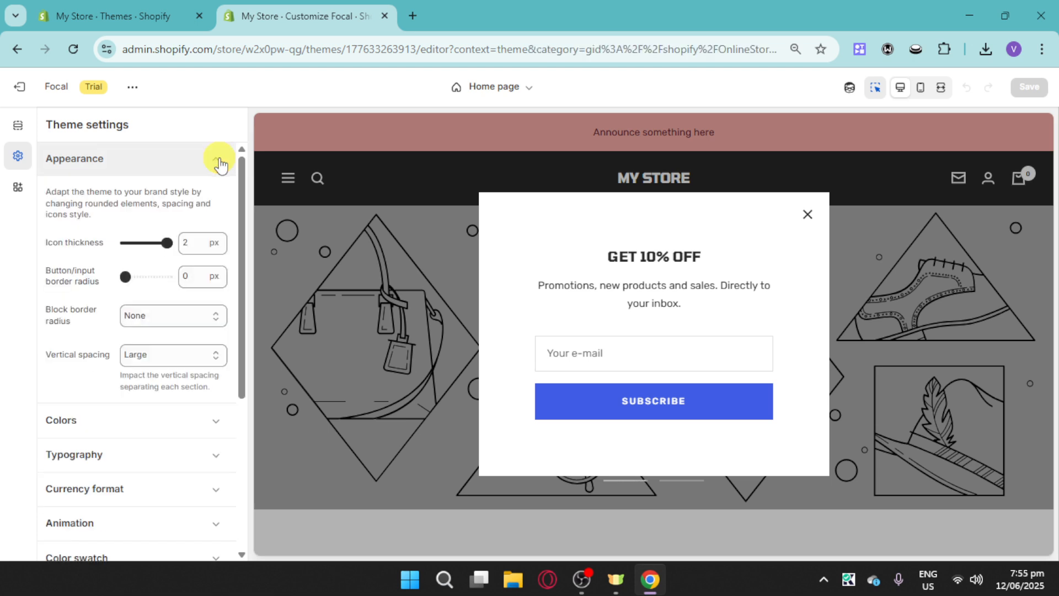
{"action": "scroll", "coordinate": [169, 419], "scroll_direction": "down", "scroll_amount": 3}
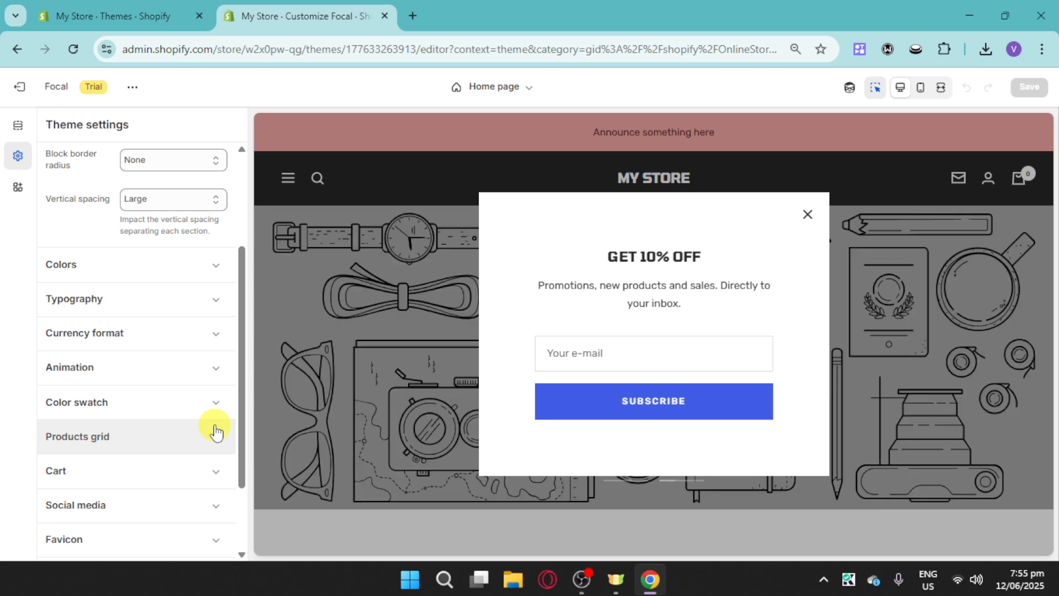
{"action": "scroll", "coordinate": [217, 432], "scroll_direction": "up", "scroll_amount": 3}
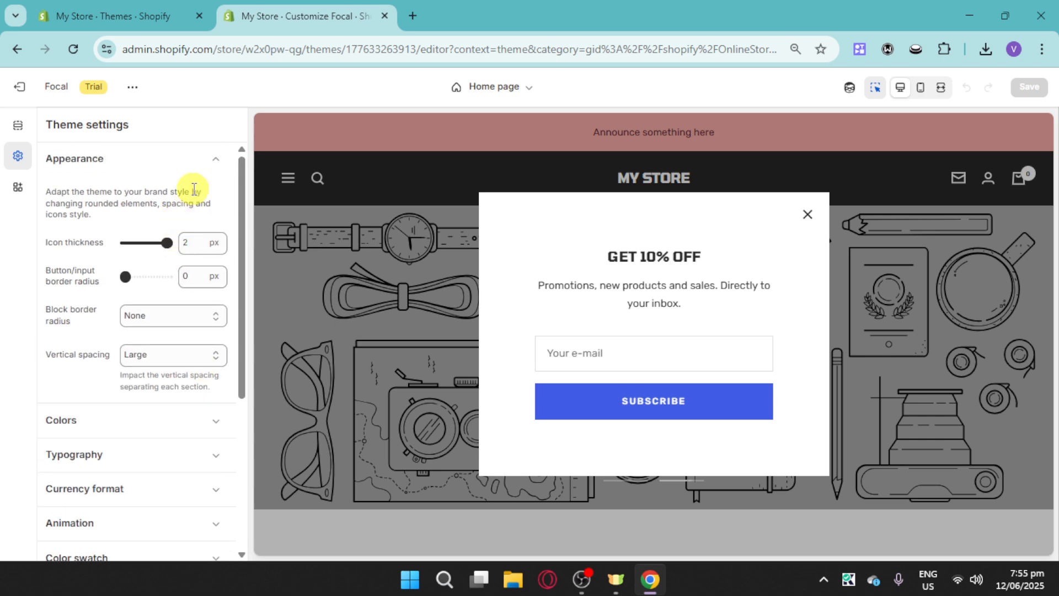
{"action": "left_click", "coordinate": [204, 166]}
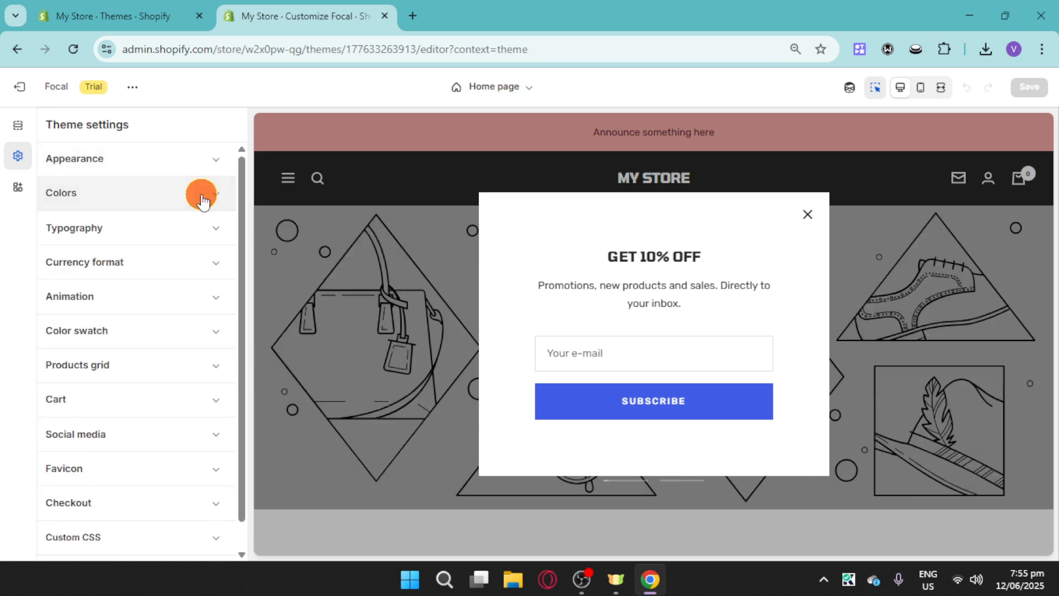
- Set the general background color in the theme's color settings to the light pink #F9EEEE
{"action": "left_click", "coordinate": [204, 199]}
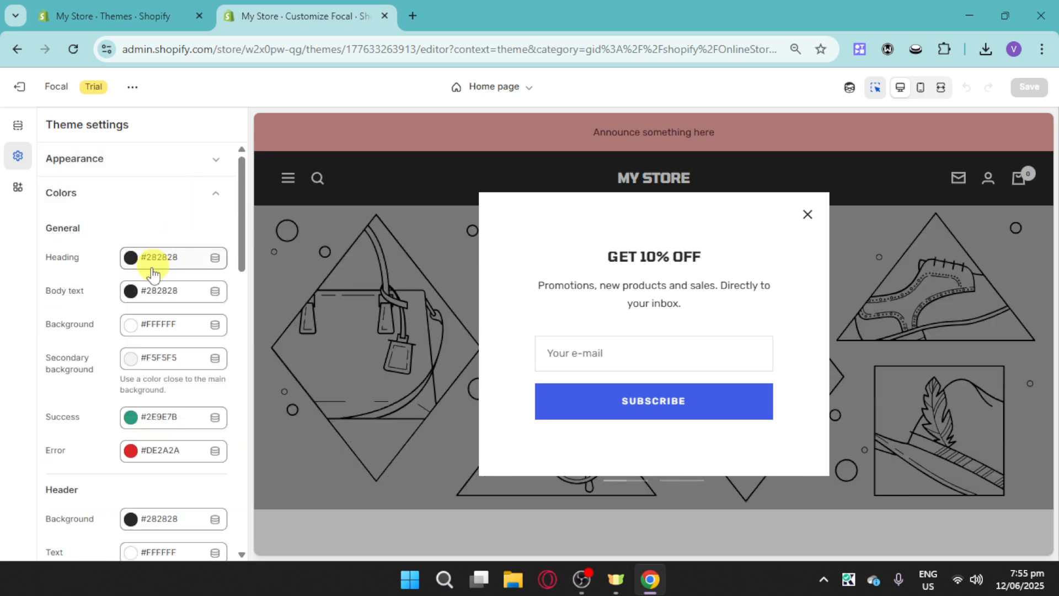
{"action": "scroll", "coordinate": [134, 413], "scroll_direction": "down", "scroll_amount": 4}
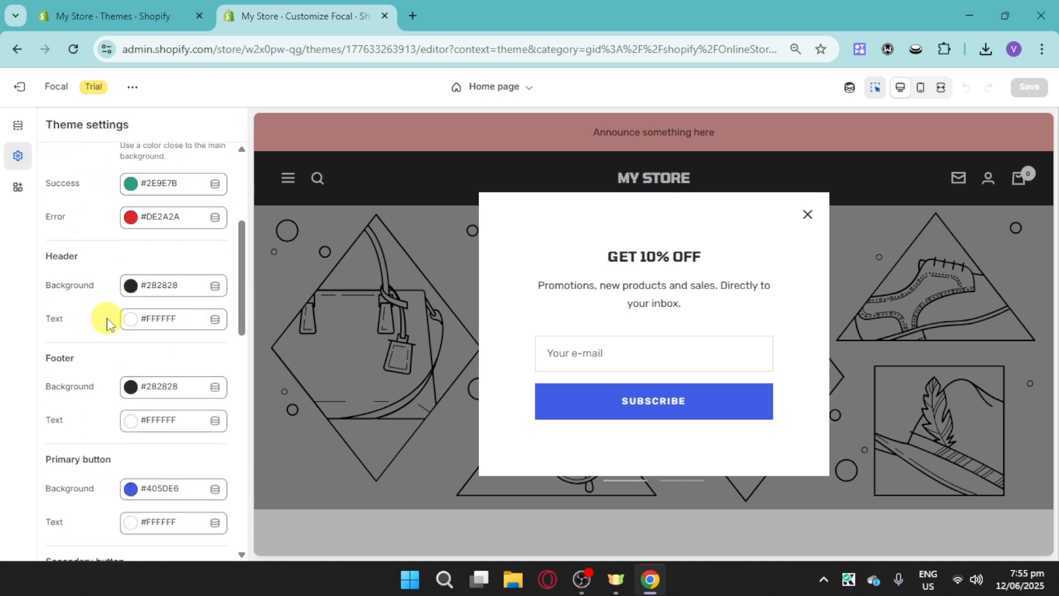
{"action": "scroll", "coordinate": [109, 323], "scroll_direction": "down", "scroll_amount": 3}
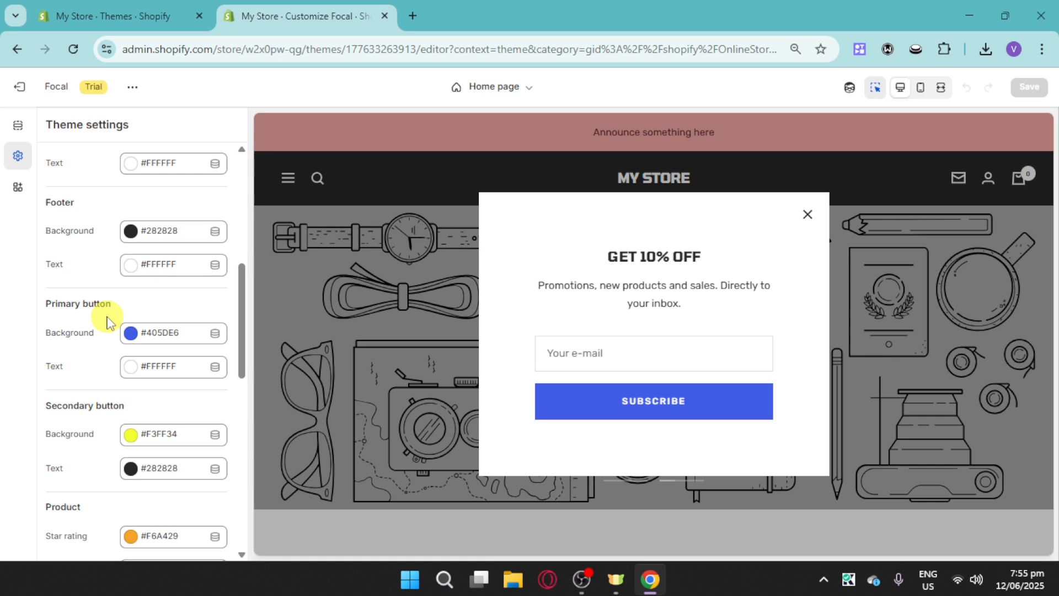
{"action": "scroll", "coordinate": [132, 439], "scroll_direction": "down", "scroll_amount": 3}
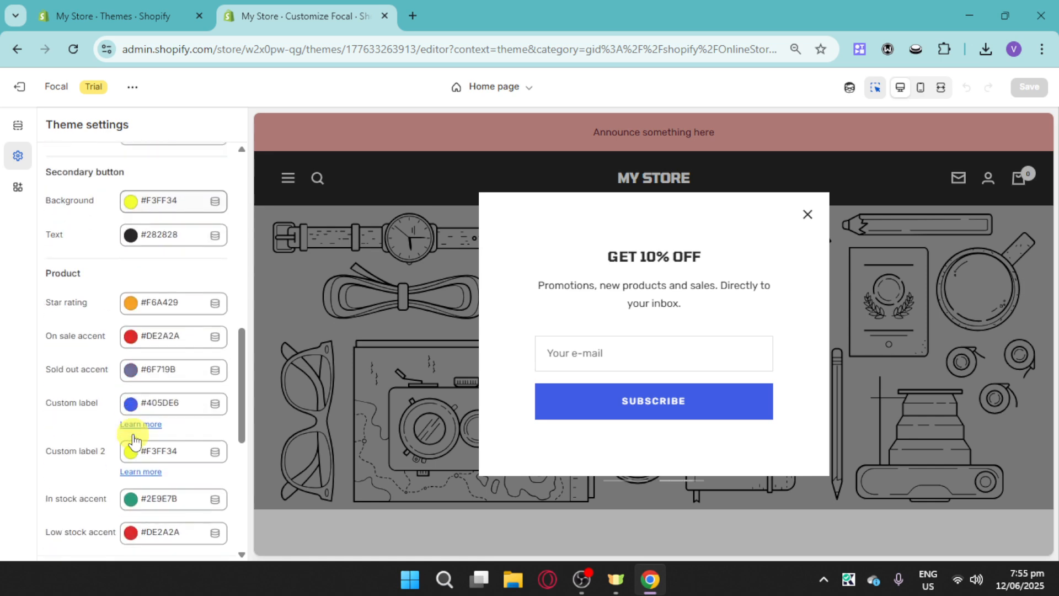
{"action": "scroll", "coordinate": [126, 368], "scroll_direction": "up", "scroll_amount": 3}
{"action": "scroll", "coordinate": [126, 370], "scroll_direction": "up", "scroll_amount": 6}
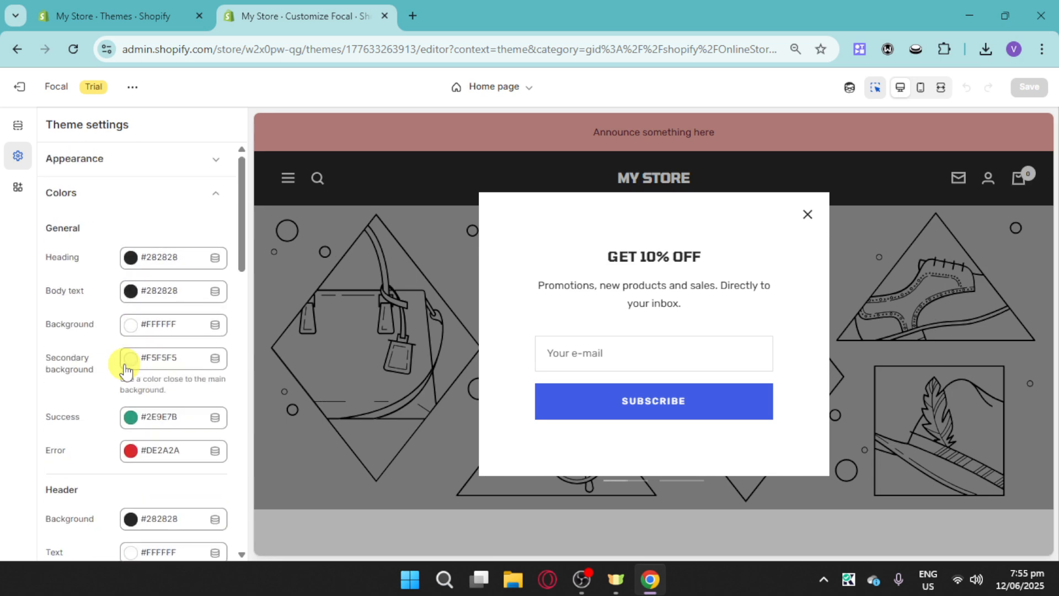
{"action": "left_click", "coordinate": [131, 325]}
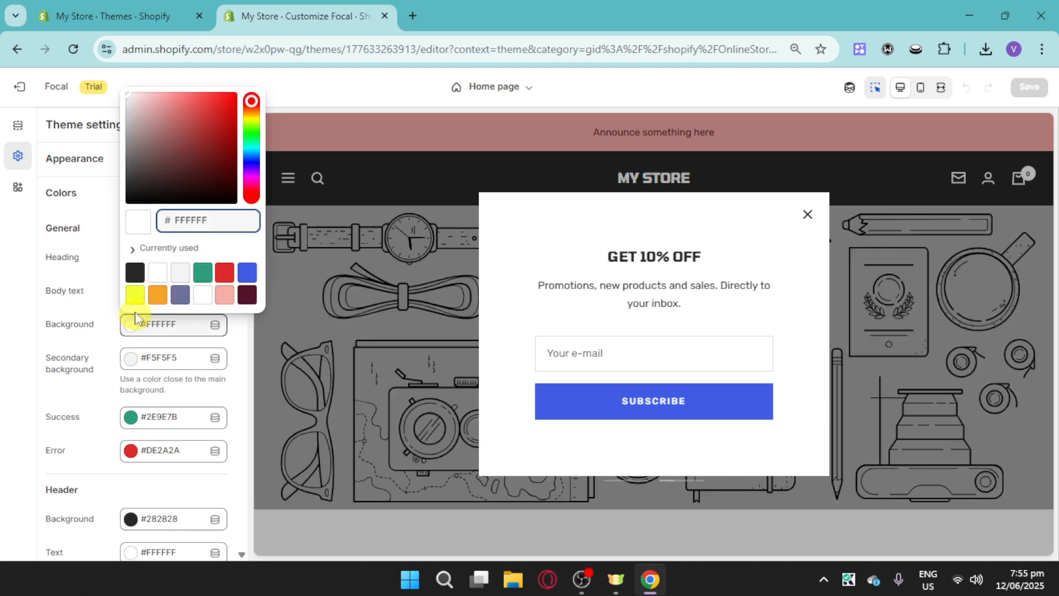
{"action": "left_click", "coordinate": [158, 272]}
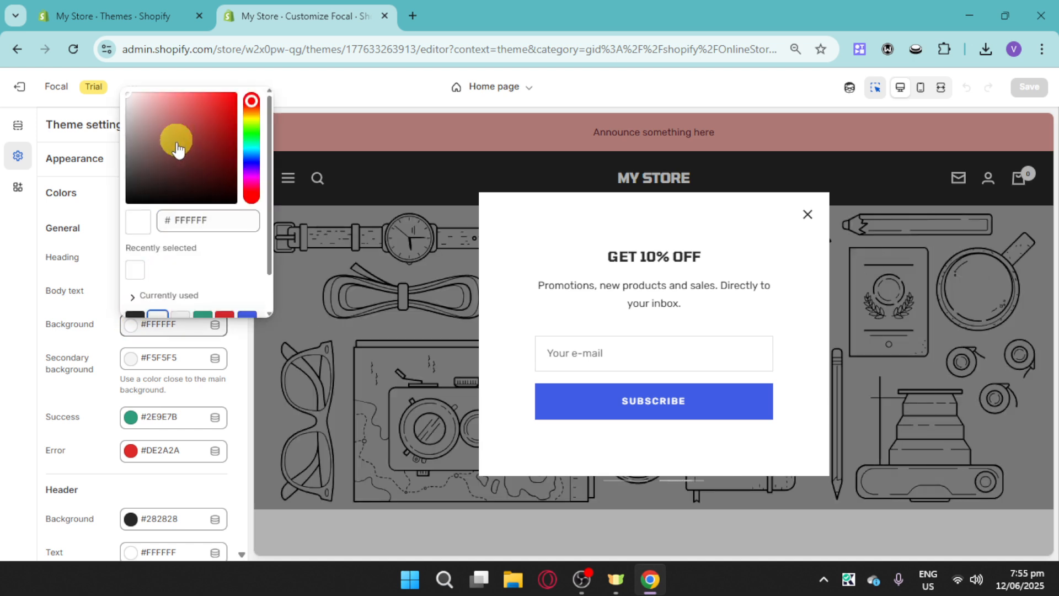
{"action": "left_click_drag", "start_coordinate": [177, 147], "coordinate": [136, 106]}
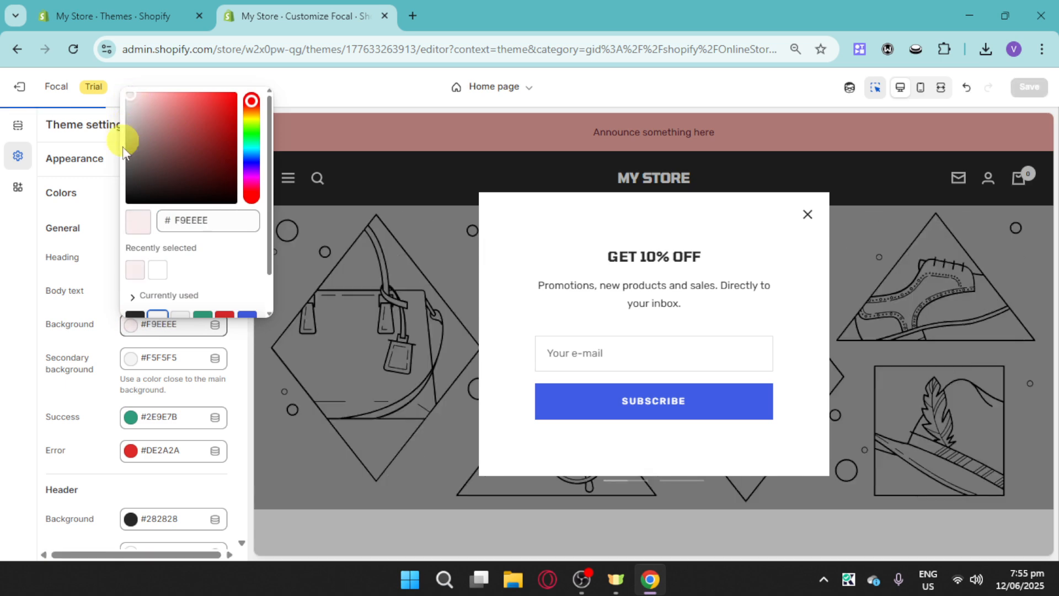
- Leave the background color selection and open the Typography category of the theme settings
{"action": "left_click", "coordinate": [103, 275]}
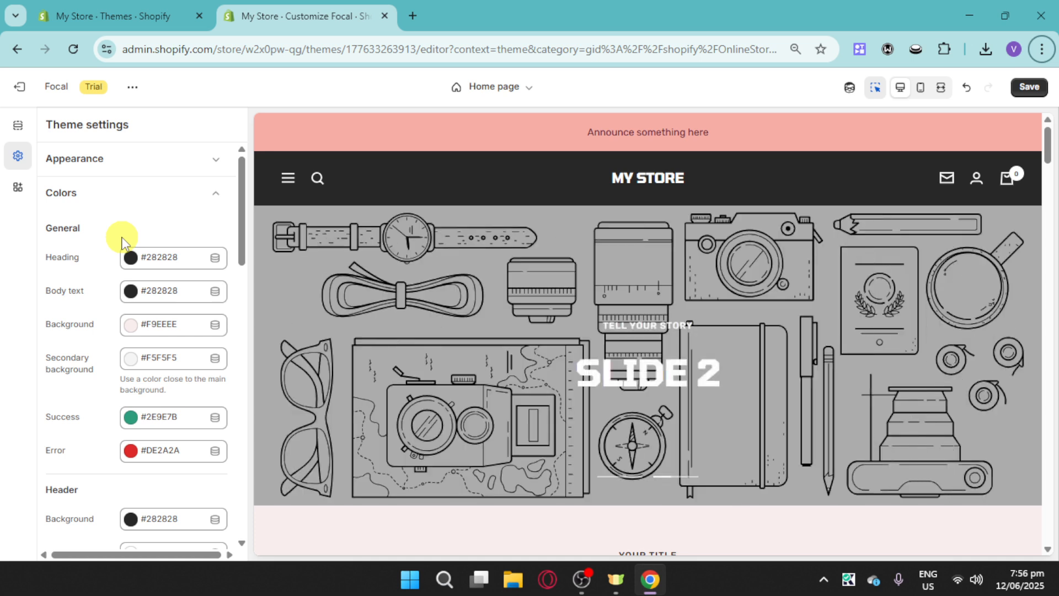
{"action": "scroll", "coordinate": [126, 369], "scroll_direction": "down", "scroll_amount": 5}
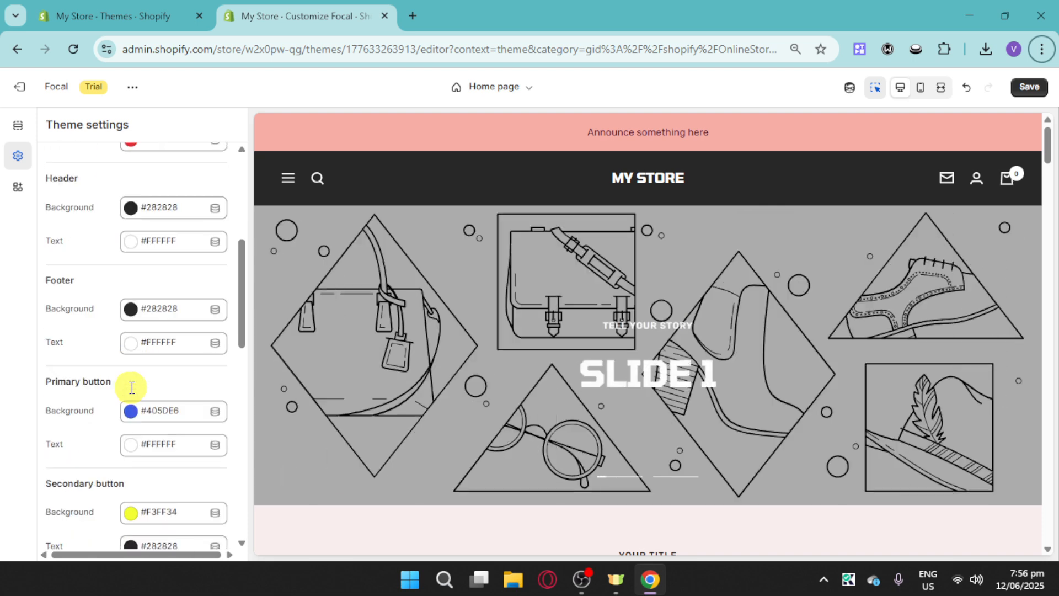
{"action": "scroll", "coordinate": [132, 391], "scroll_direction": "down", "scroll_amount": 5}
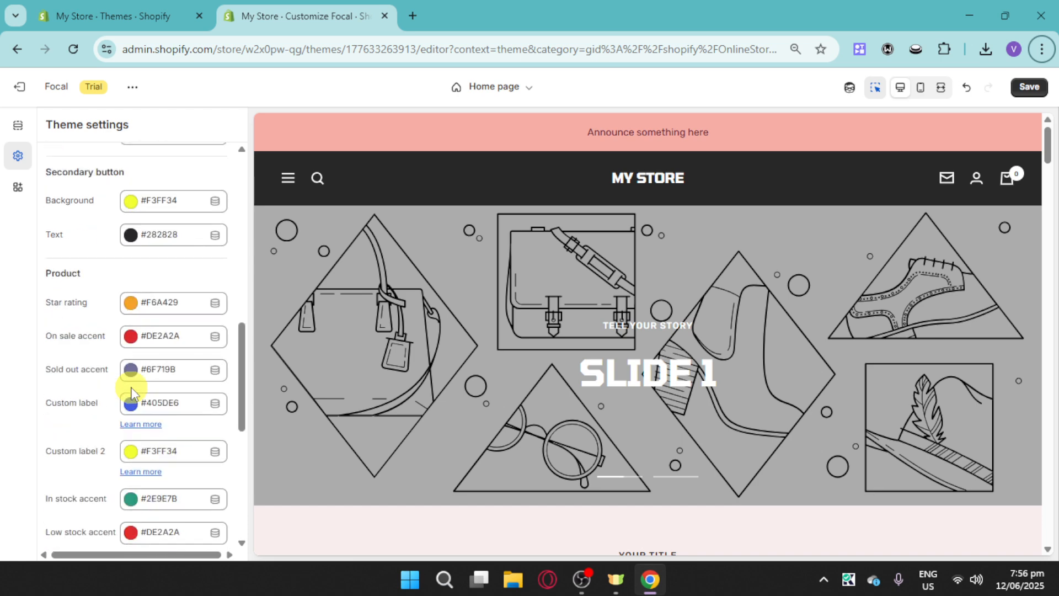
{"action": "scroll", "coordinate": [131, 392], "scroll_direction": "down", "scroll_amount": 5}
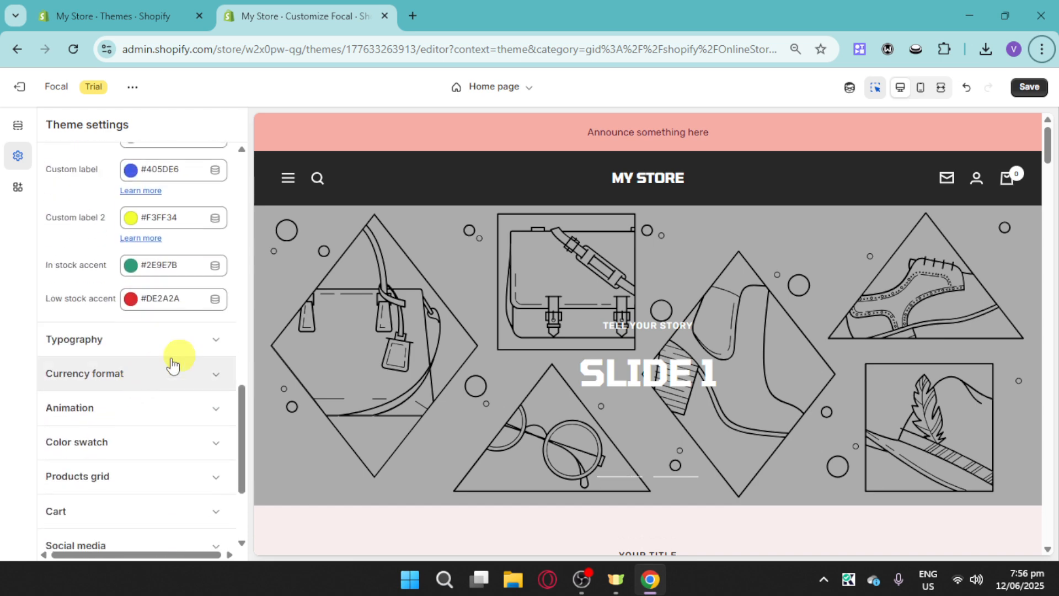
{"action": "left_click", "coordinate": [214, 342]}
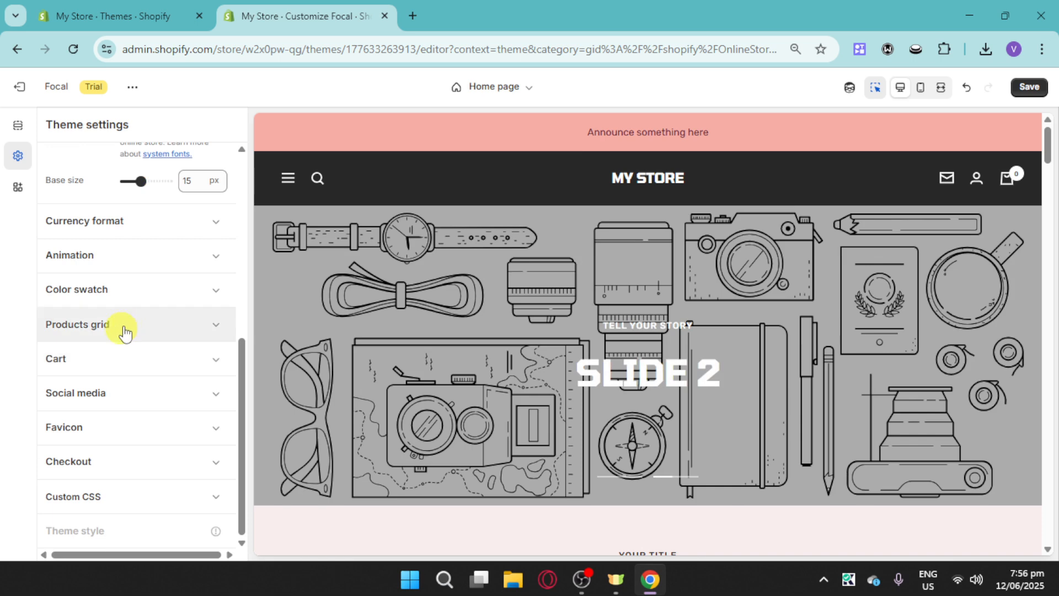
{"action": "scroll", "coordinate": [130, 331], "scroll_direction": "up", "scroll_amount": 6}
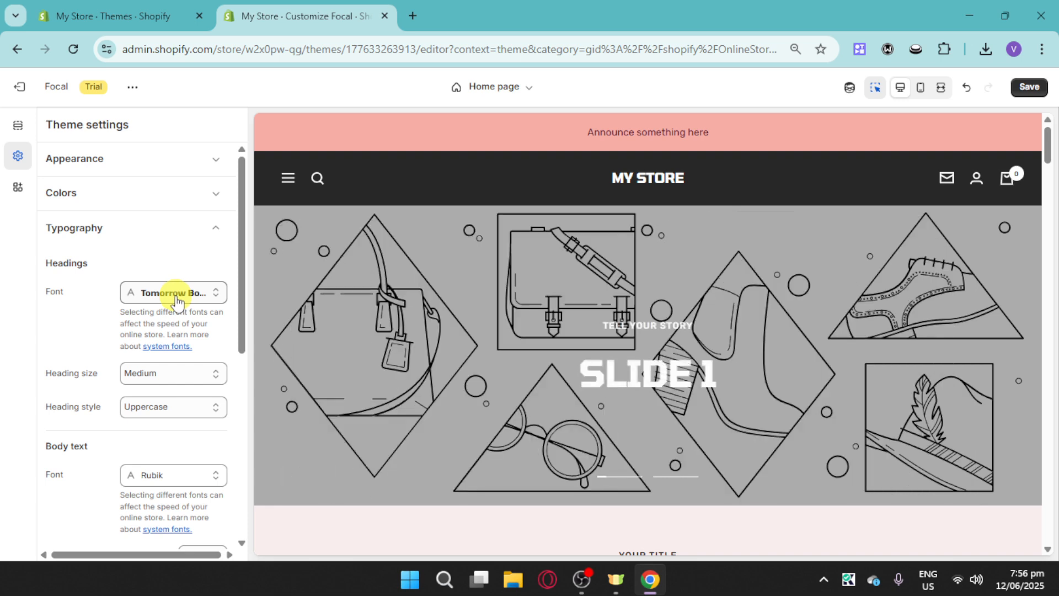
- Set the headings font to Bitter in the typography settings
{"action": "left_click", "coordinate": [180, 295]}
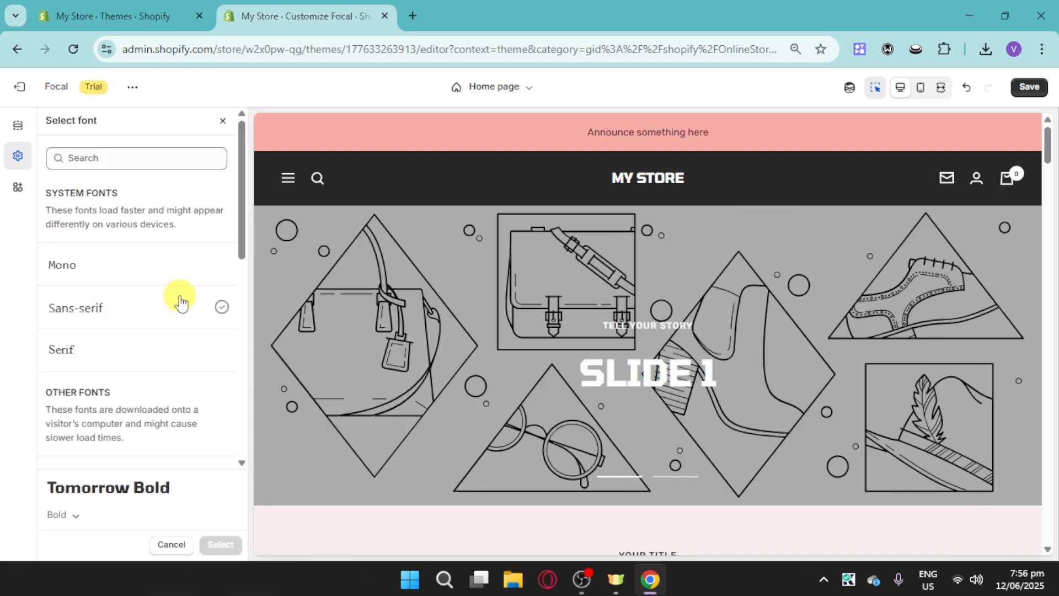
{"action": "scroll", "coordinate": [142, 383], "scroll_direction": "down", "scroll_amount": 7}
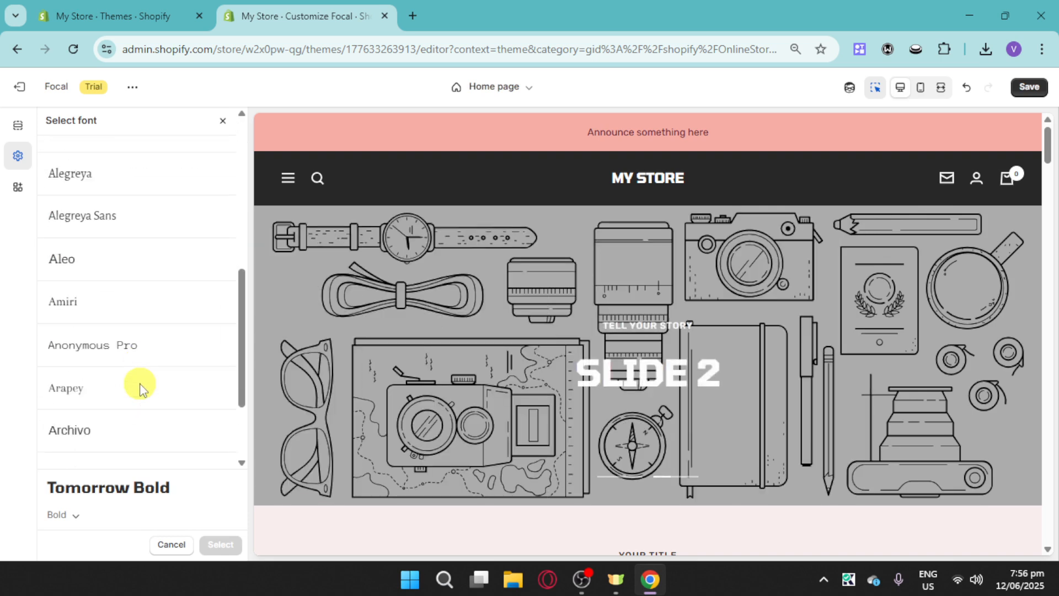
{"action": "scroll", "coordinate": [141, 388], "scroll_direction": "down", "scroll_amount": 2}
{"action": "scroll", "coordinate": [142, 389], "scroll_direction": "down", "scroll_amount": 4}
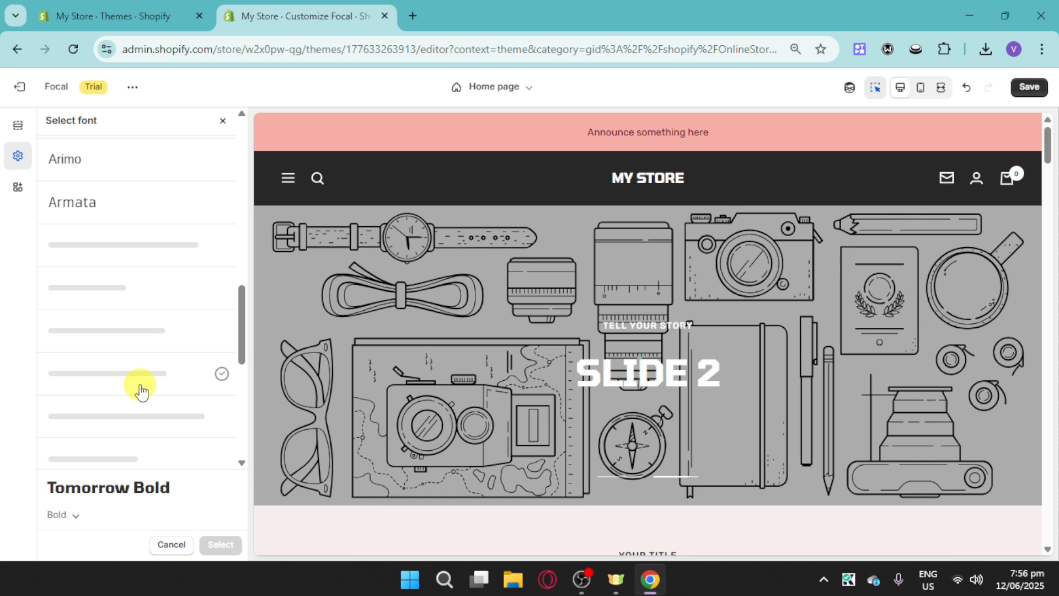
{"action": "scroll", "coordinate": [142, 389], "scroll_direction": "down", "scroll_amount": 6}
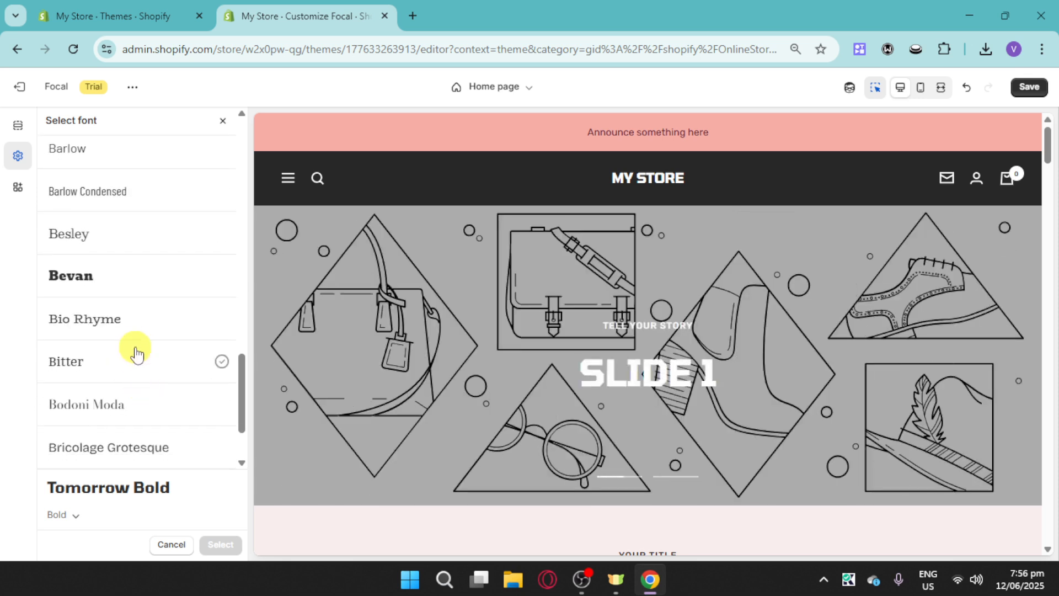
{"action": "left_click", "coordinate": [145, 366]}
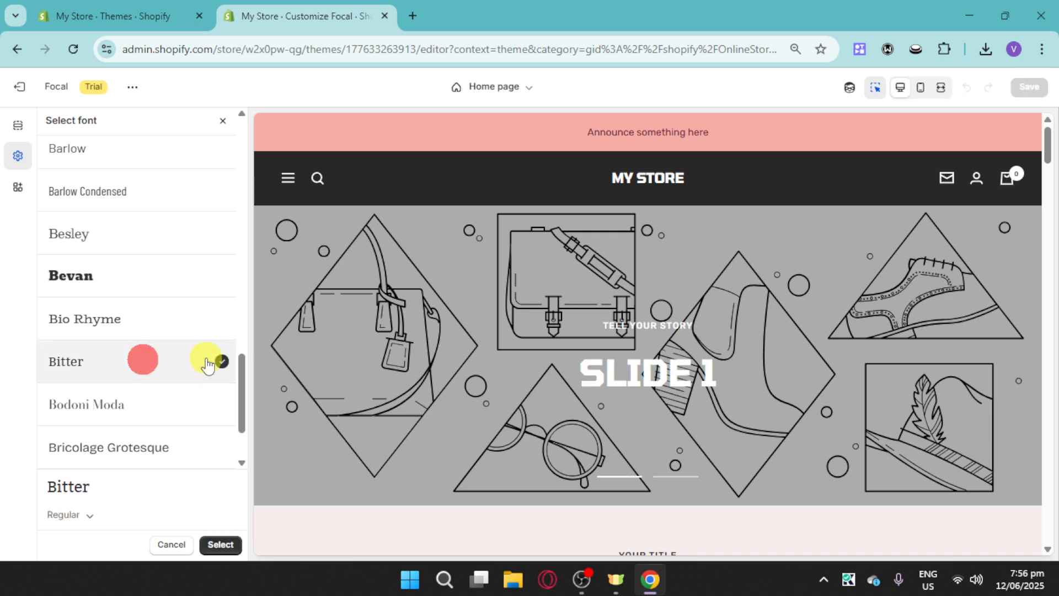
{"action": "left_click", "coordinate": [221, 545]}
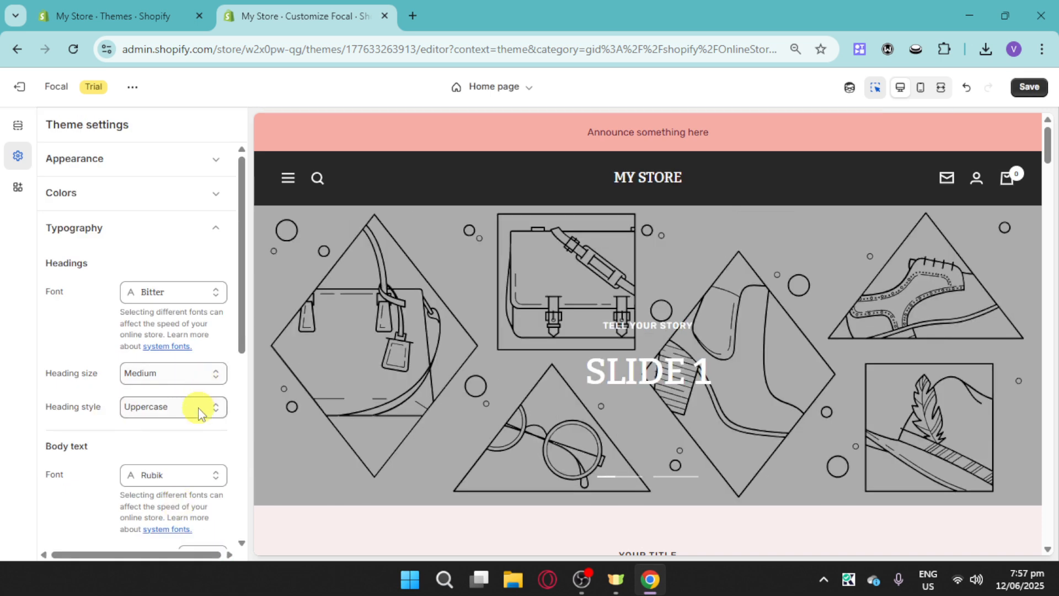
- Examine the remaining Typography options and the Animation category in the theme settings
{"action": "scroll", "coordinate": [176, 431], "scroll_direction": "down", "scroll_amount": 1}
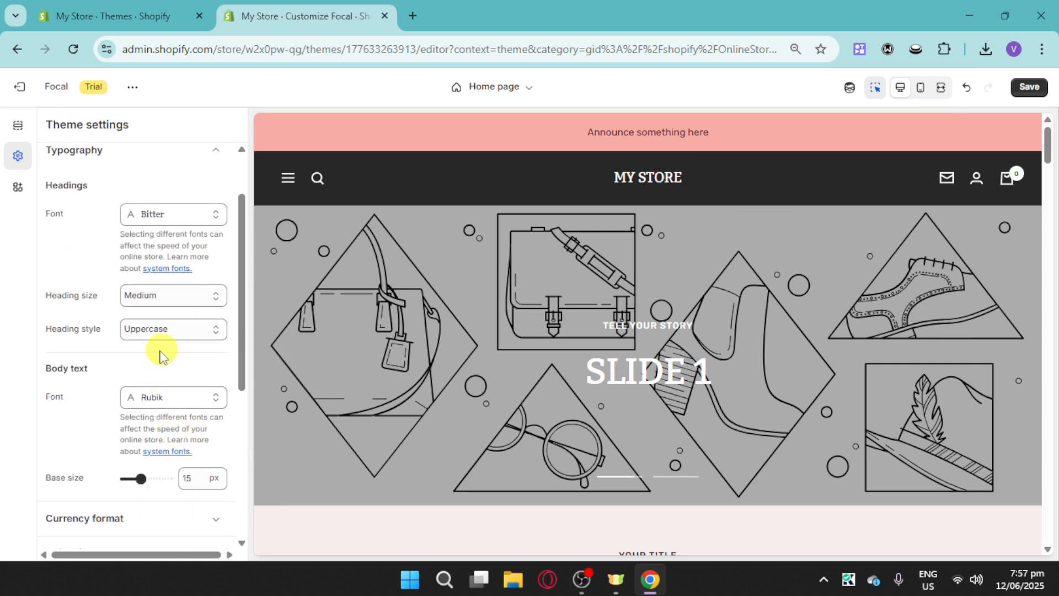
{"action": "scroll", "coordinate": [182, 411], "scroll_direction": "down", "scroll_amount": 1}
{"action": "scroll", "coordinate": [183, 474], "scroll_direction": "down", "scroll_amount": 1}
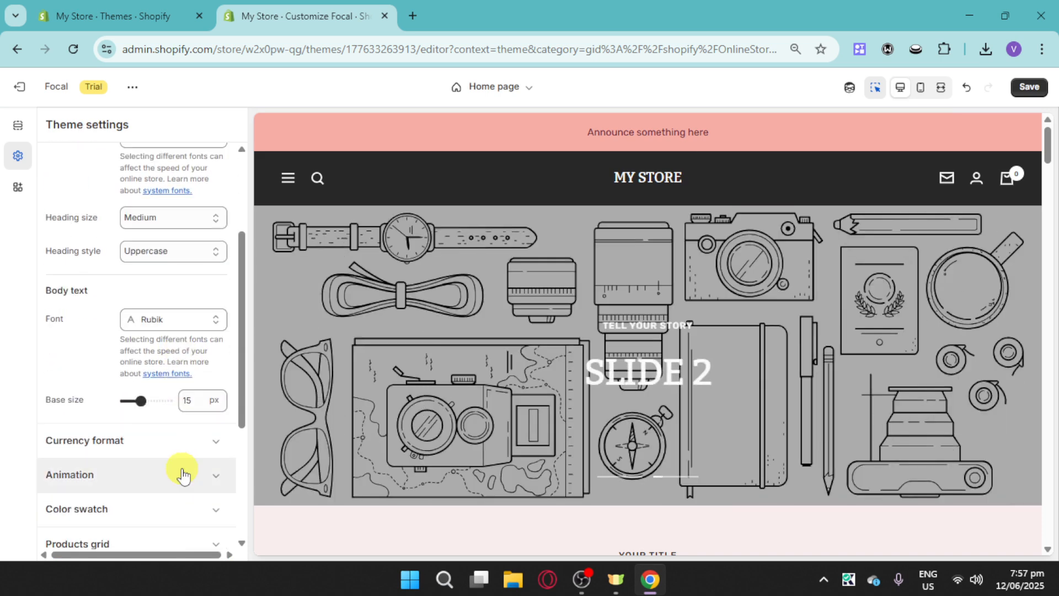
{"action": "left_click", "coordinate": [182, 474]}
{"action": "scroll", "coordinate": [180, 469], "scroll_direction": "down", "scroll_amount": 3}
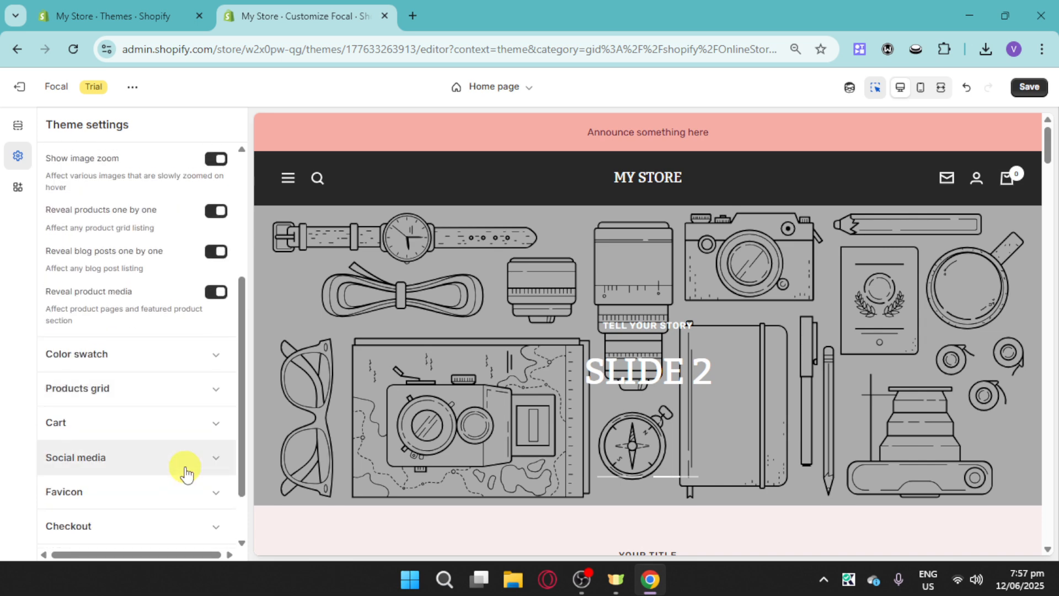
{"action": "scroll", "coordinate": [182, 473], "scroll_direction": "up", "scroll_amount": 3}
{"action": "scroll", "coordinate": [101, 413], "scroll_direction": "down", "scroll_amount": 4}
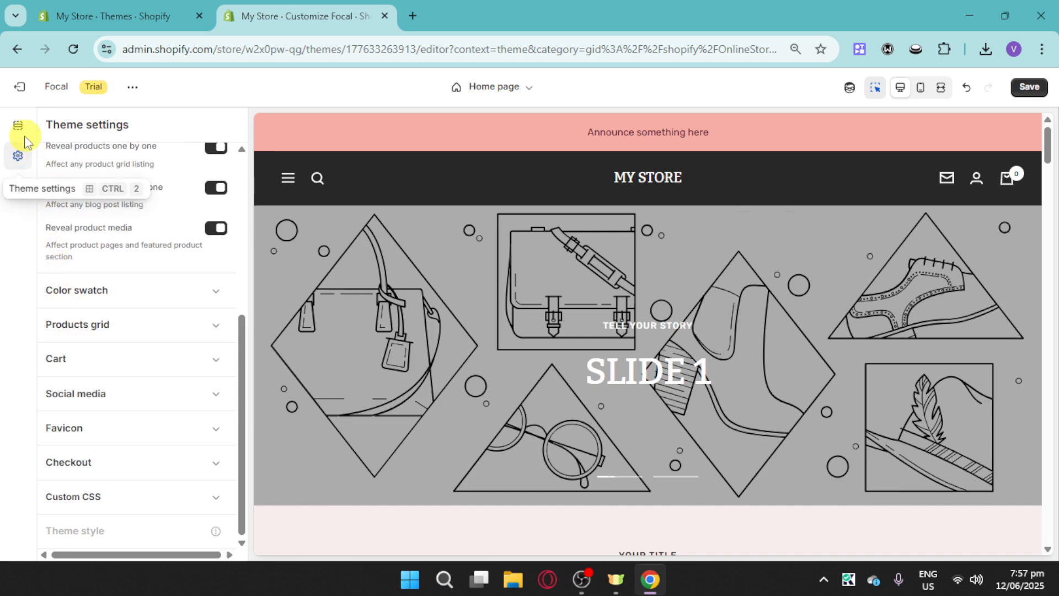
- Open the home page's Announcement bar section and set its background color to the light blue #A6C8F7
{"action": "left_click", "coordinate": [19, 128]}
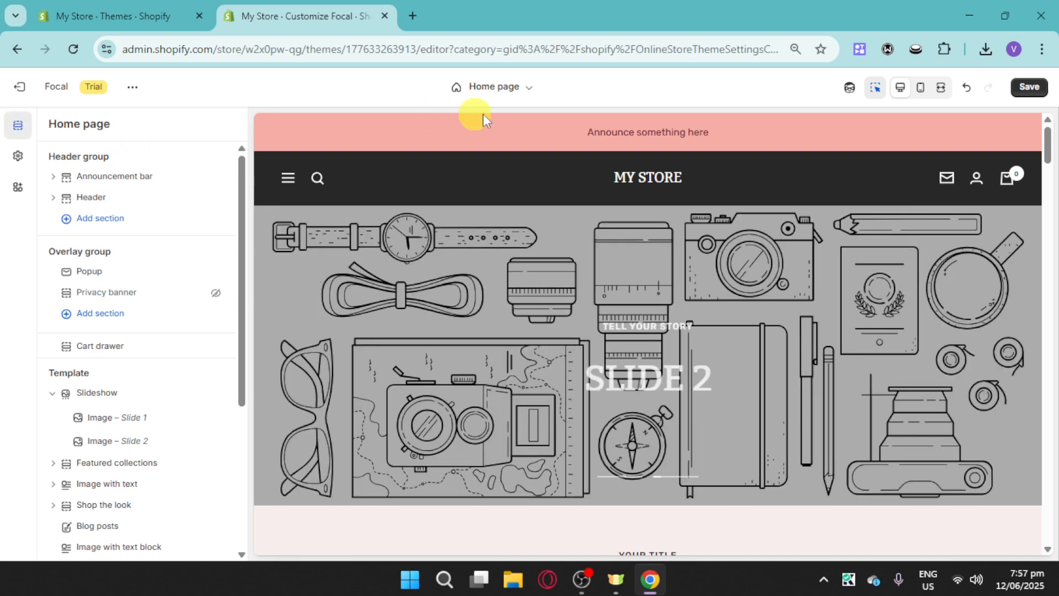
{"action": "left_click", "coordinate": [495, 138]}
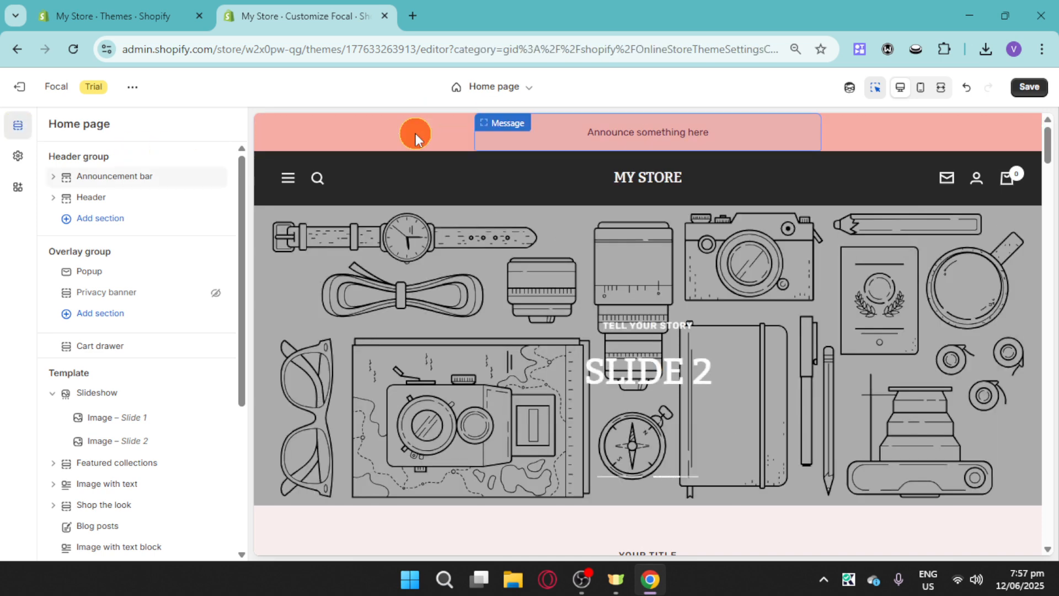
{"action": "left_click", "coordinate": [415, 138]}
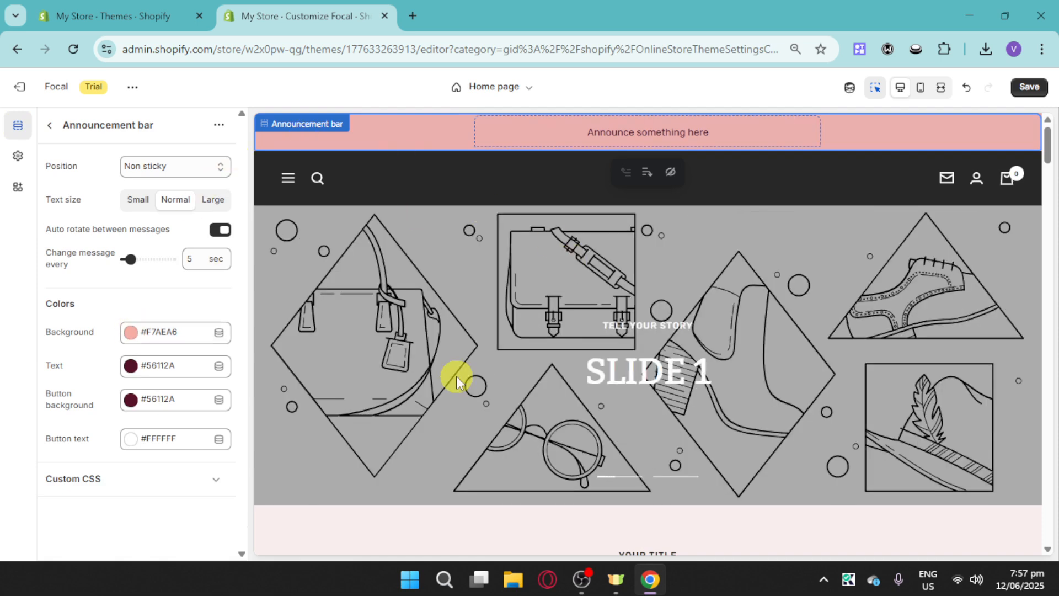
{"action": "left_click", "coordinate": [133, 336]}
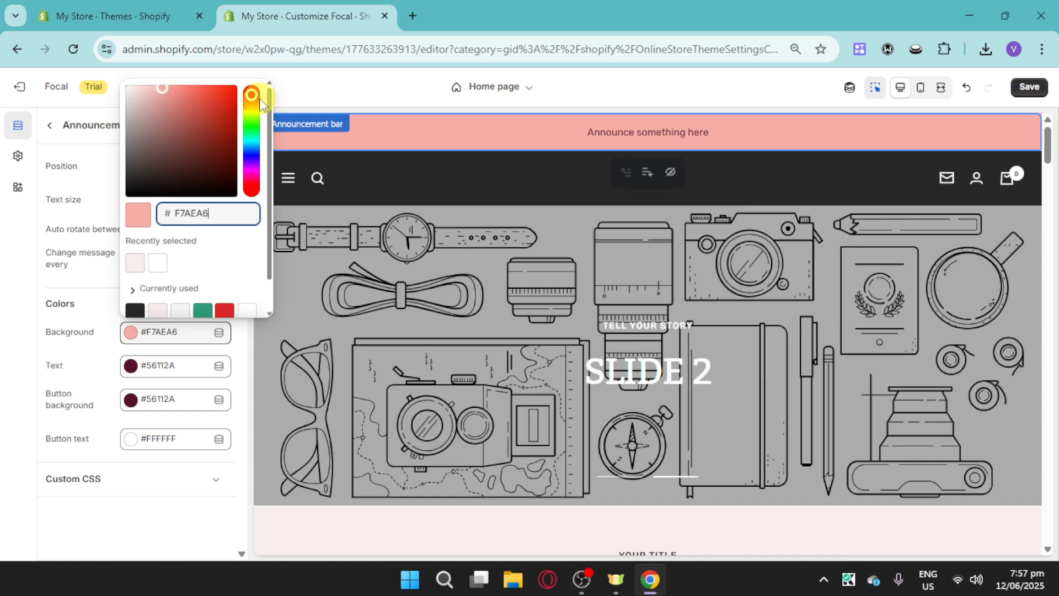
{"action": "left_click", "coordinate": [251, 150]}
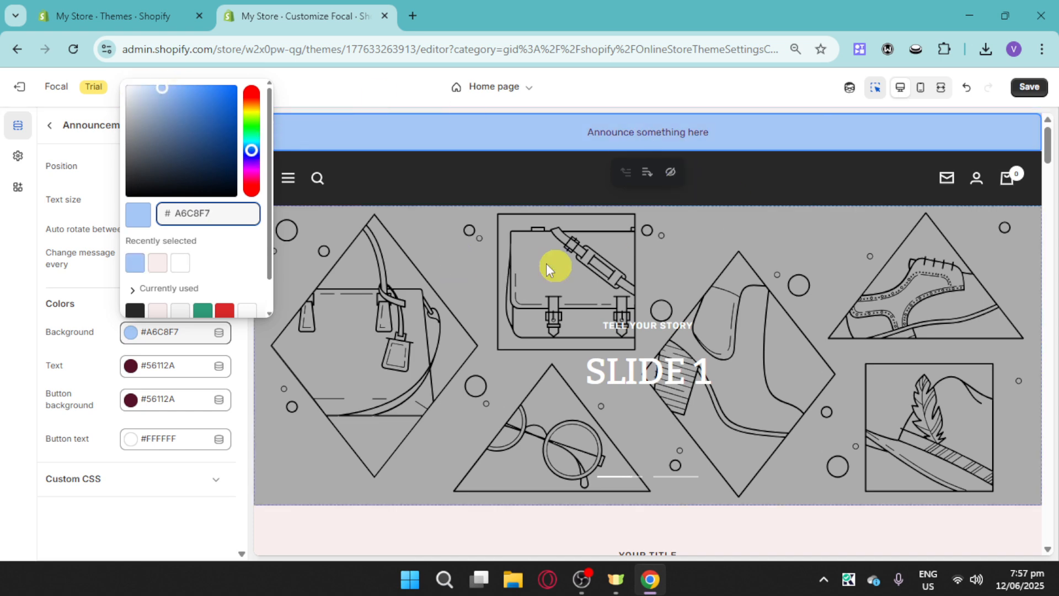
- Set the announcement bar's text and button background colors to the dark #282828
{"action": "left_click", "coordinate": [130, 365]}
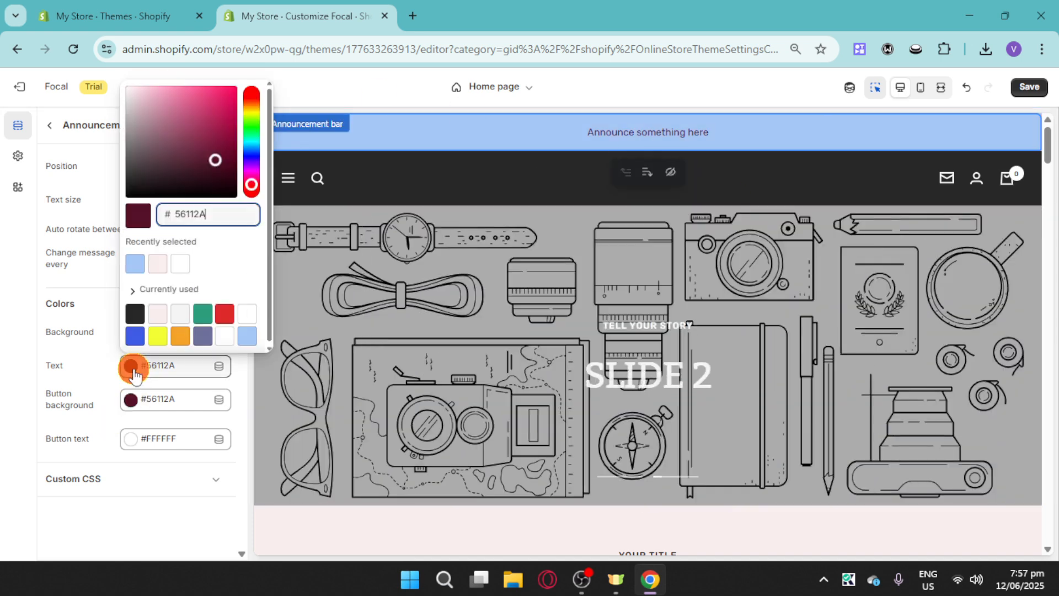
{"action": "left_click", "coordinate": [134, 317]}
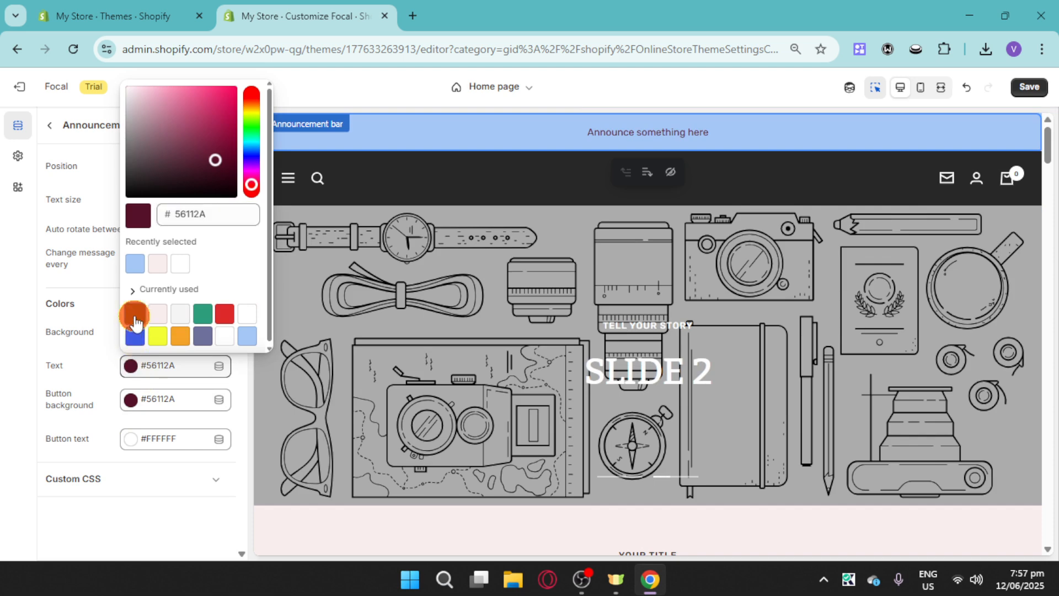
{"action": "left_click", "coordinate": [130, 399]}
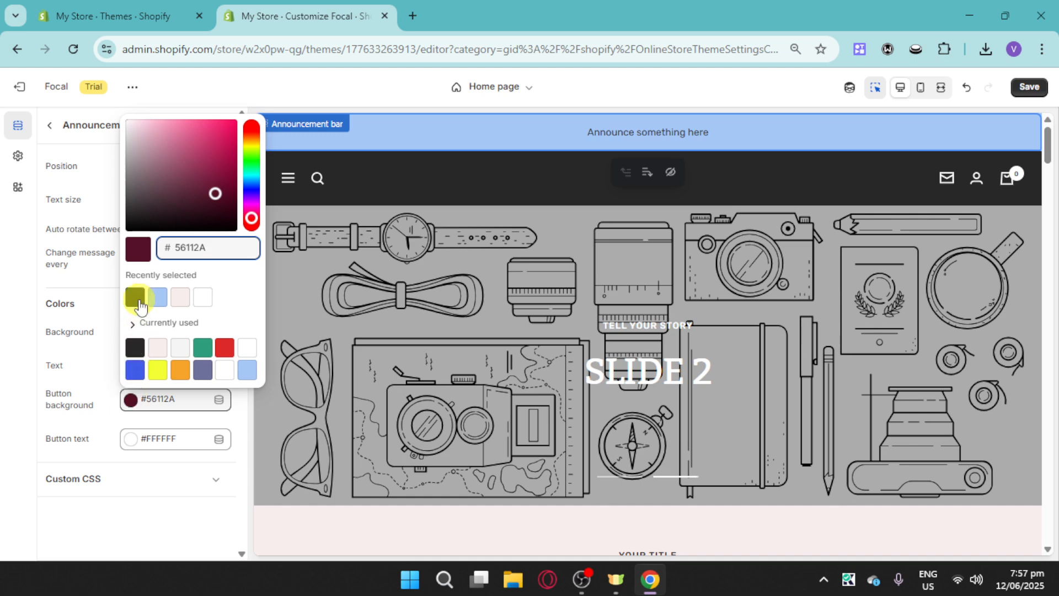
{"action": "left_click", "coordinate": [137, 301]}
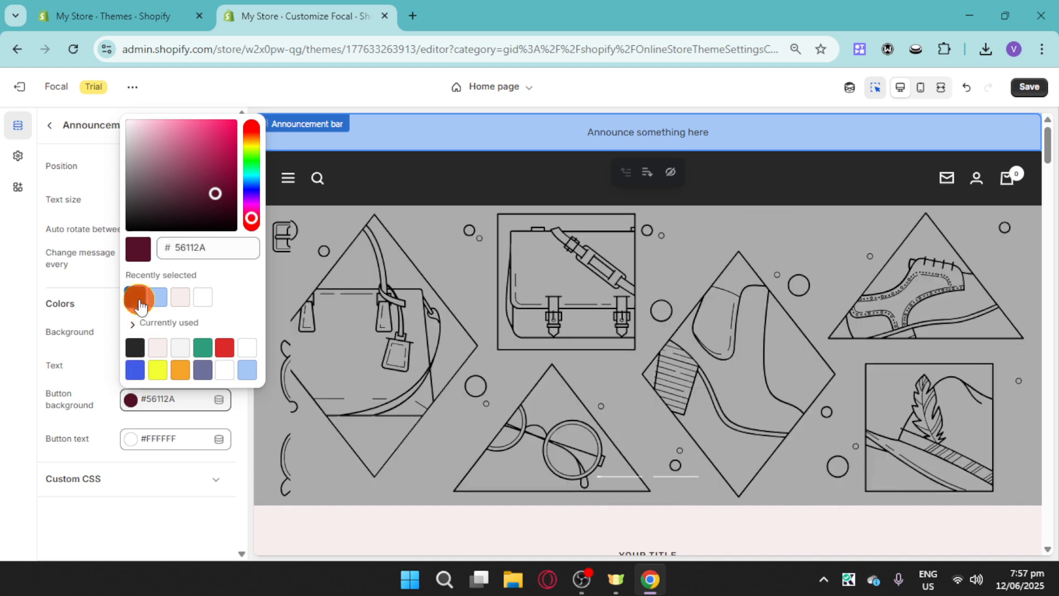
{"action": "left_click", "coordinate": [155, 527]}
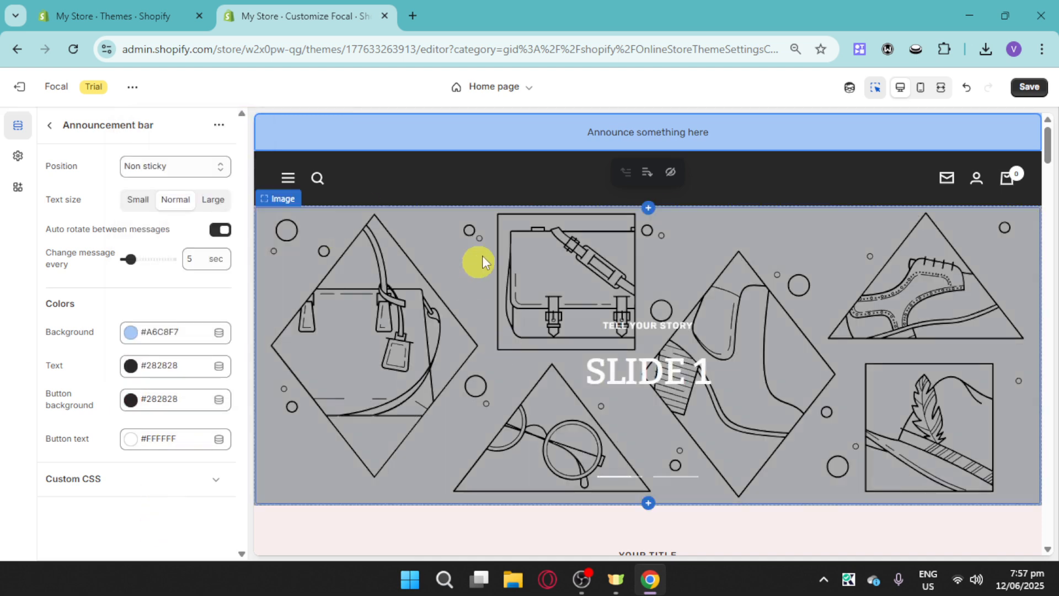
- Return to the home page's section list and open the Header section
{"action": "left_click", "coordinate": [44, 127]}
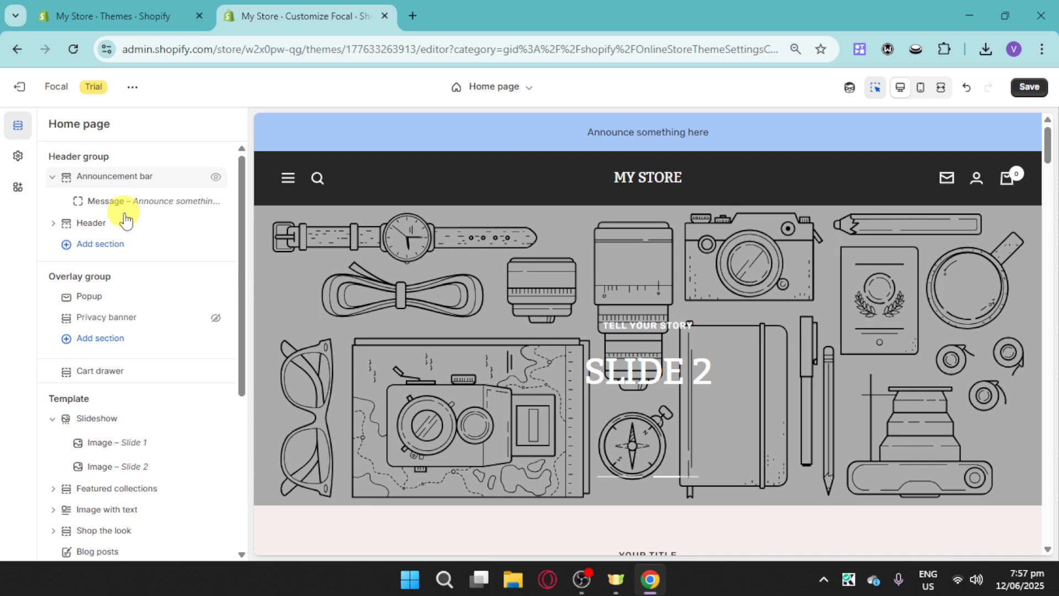
{"action": "left_click", "coordinate": [125, 223]}
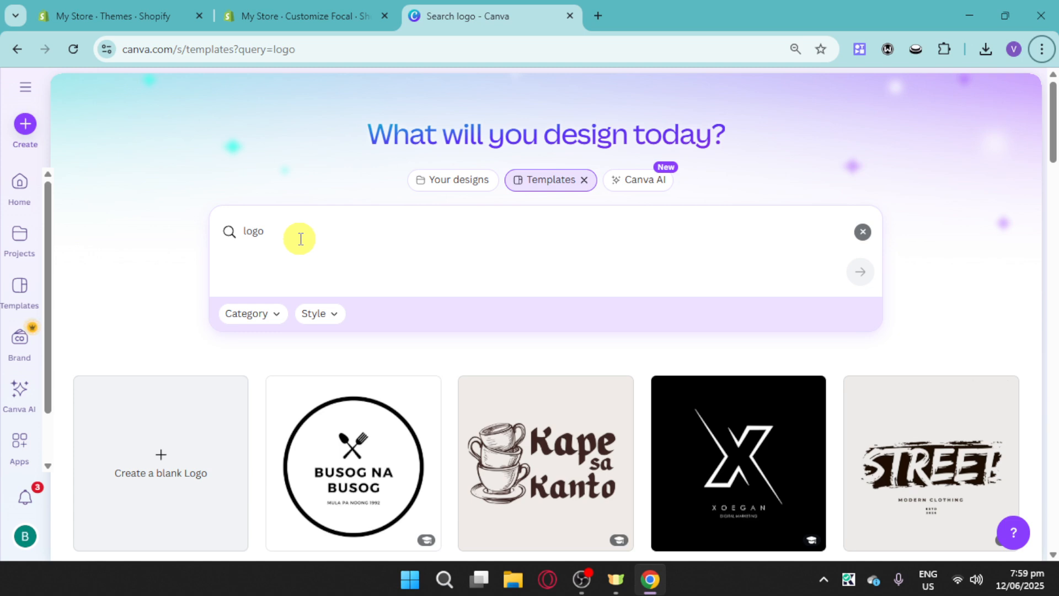
- In Canva, choose the Creative Color Brushstroke Lettering Logo from the logo templates and open it for customization
{"action": "scroll", "coordinate": [703, 415], "scroll_direction": "down", "scroll_amount": 4}
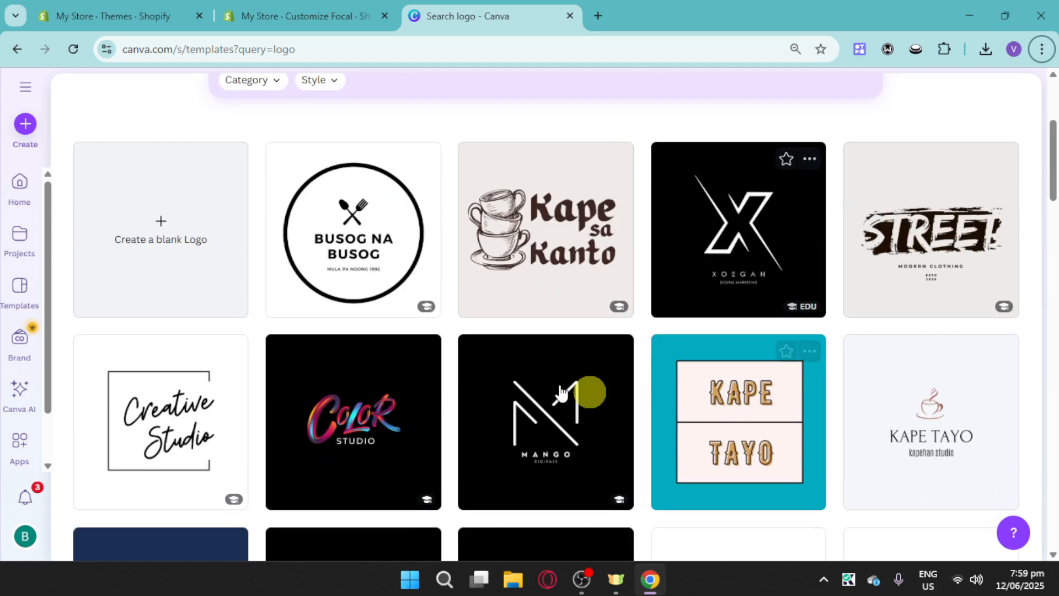
{"action": "scroll", "coordinate": [429, 350], "scroll_direction": "down", "scroll_amount": 1}
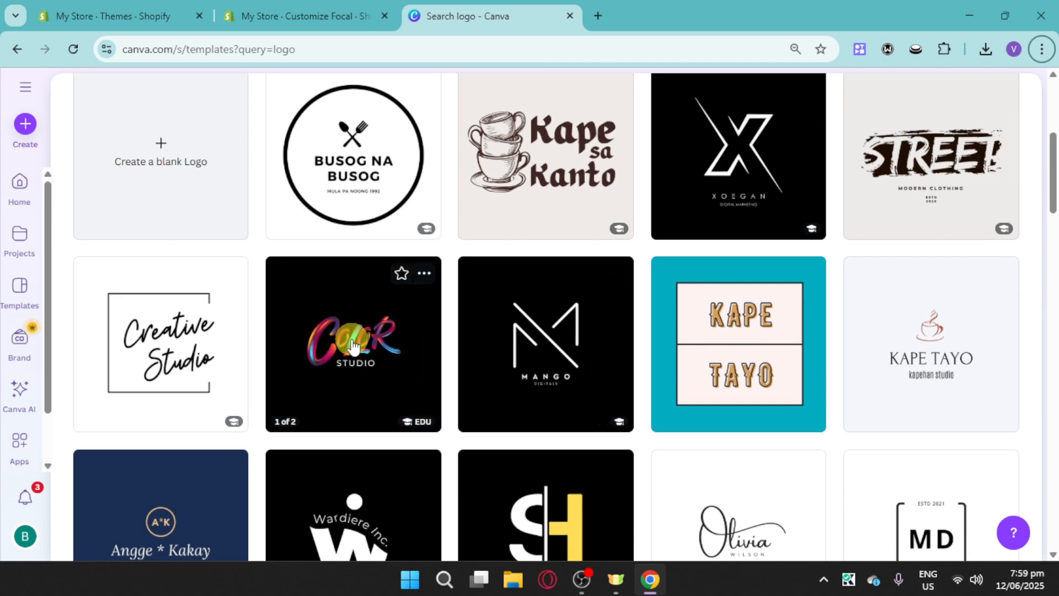
{"action": "left_click", "coordinate": [353, 347]}
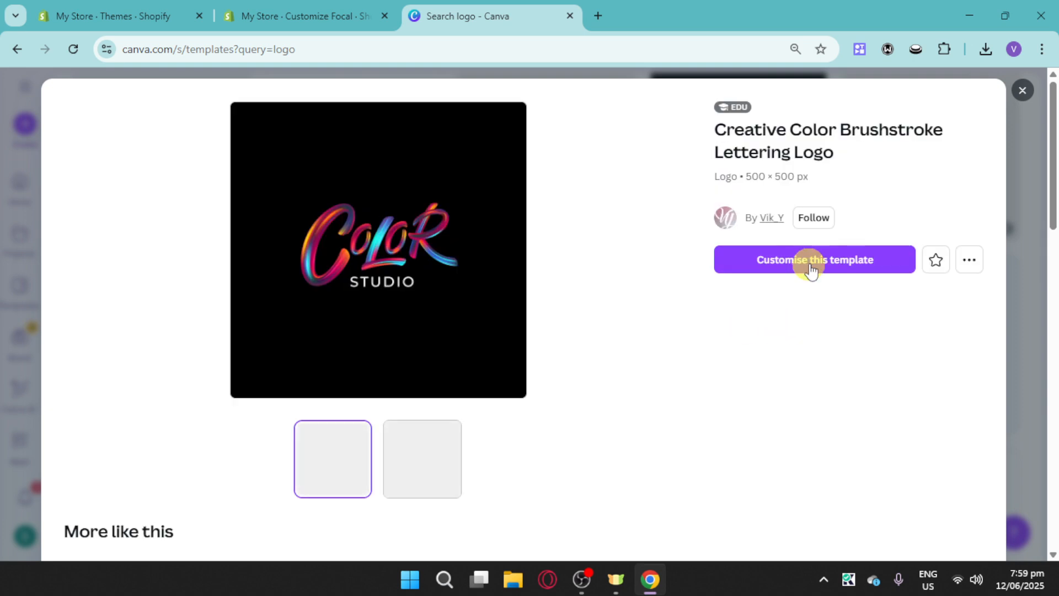
{"action": "left_click", "coordinate": [811, 262]}
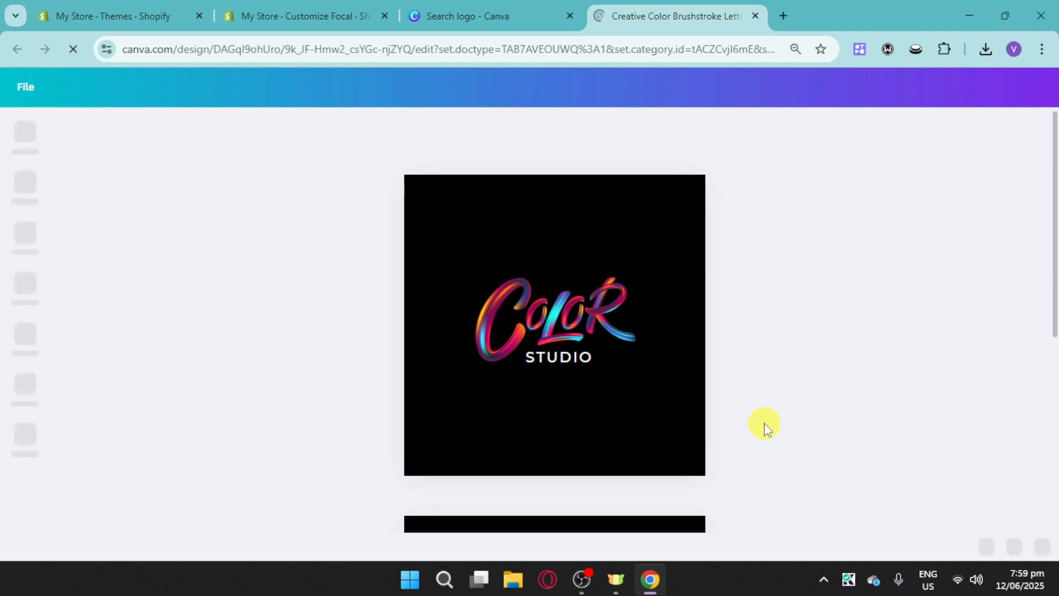
- Examine the logo page and the alphabet lettering page of the Canva design
{"action": "scroll", "coordinate": [764, 427], "scroll_direction": "down", "scroll_amount": 5}
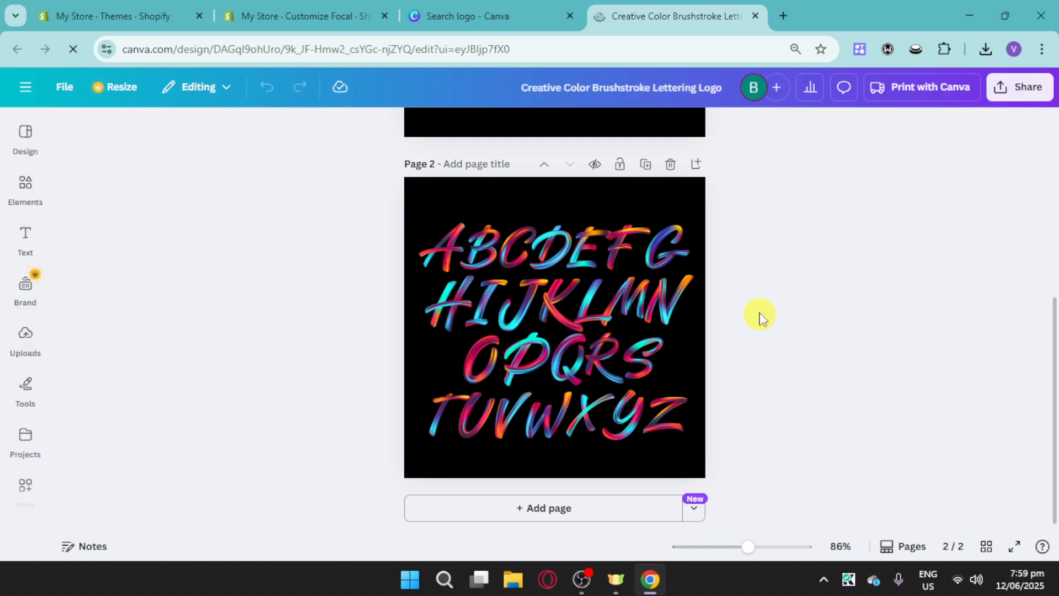
{"action": "scroll", "coordinate": [664, 358], "scroll_direction": "up", "scroll_amount": 5}
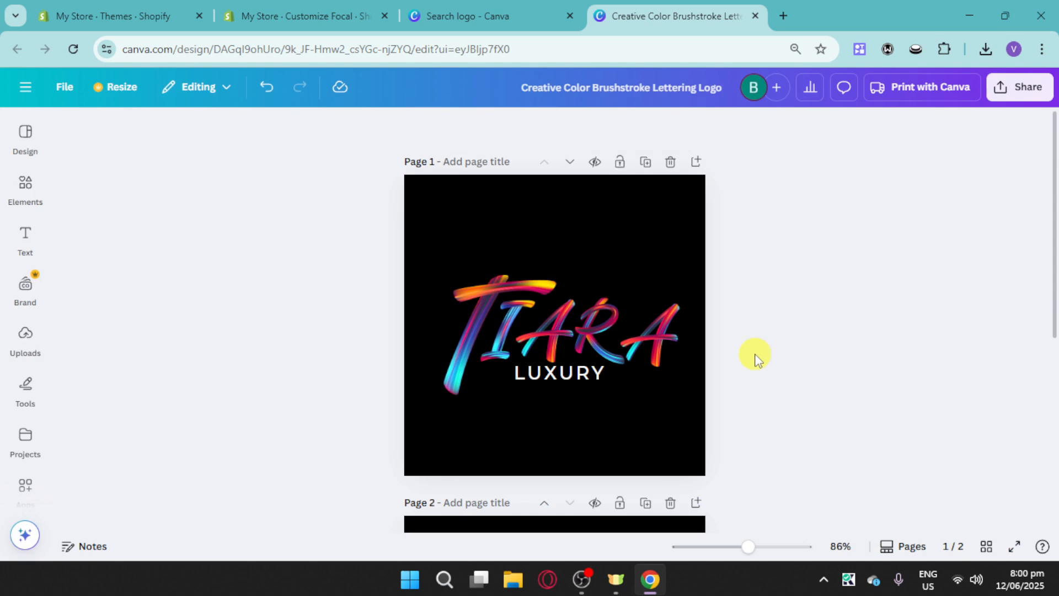
{"action": "scroll", "coordinate": [607, 381], "scroll_direction": "down", "scroll_amount": 5}
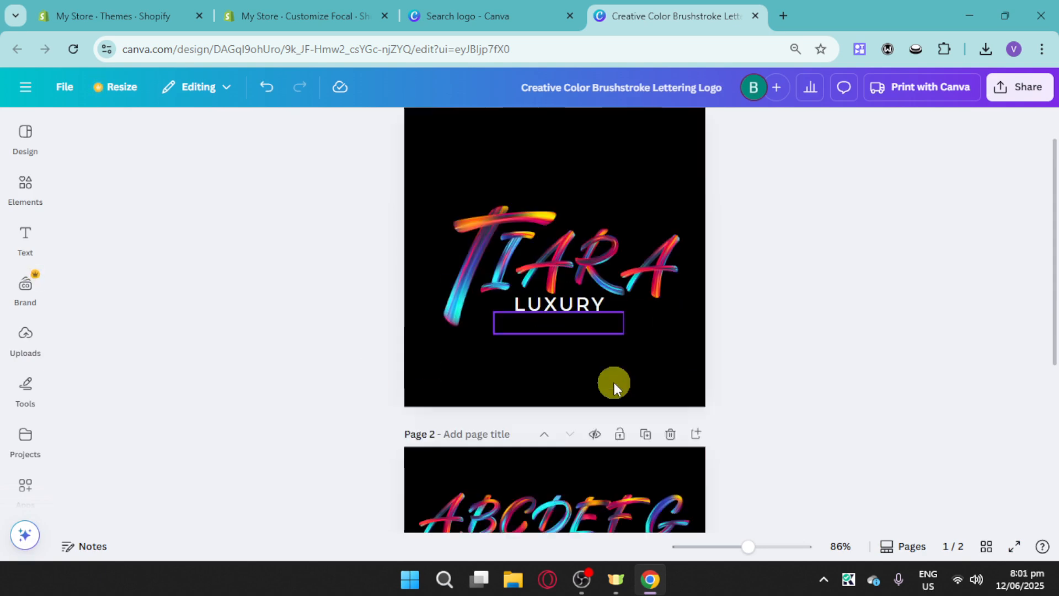
{"action": "scroll", "coordinate": [581, 315], "scroll_direction": "up", "scroll_amount": 5}
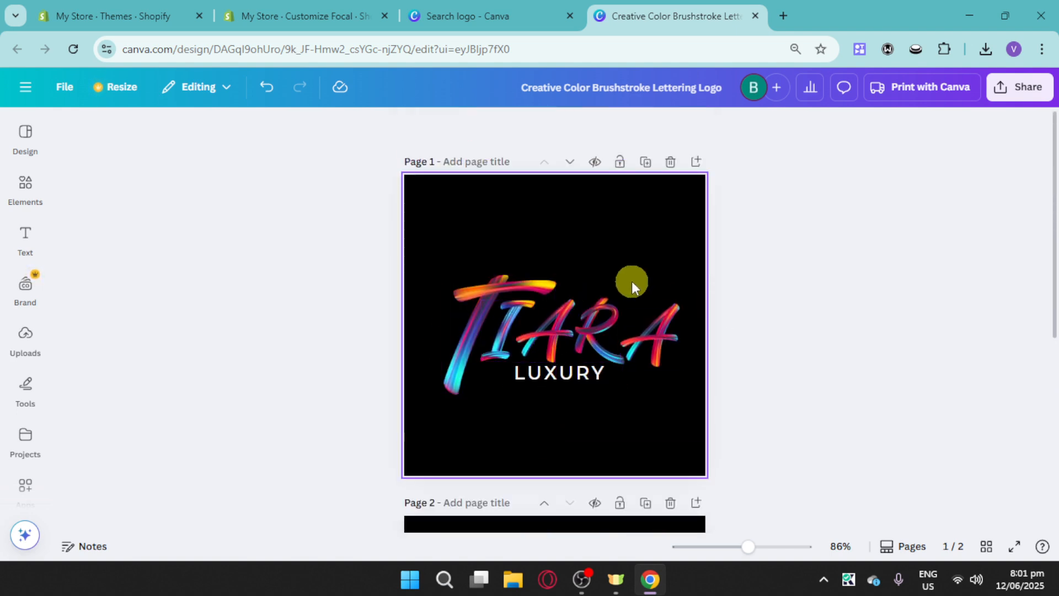
{"action": "left_click", "coordinate": [502, 289]}
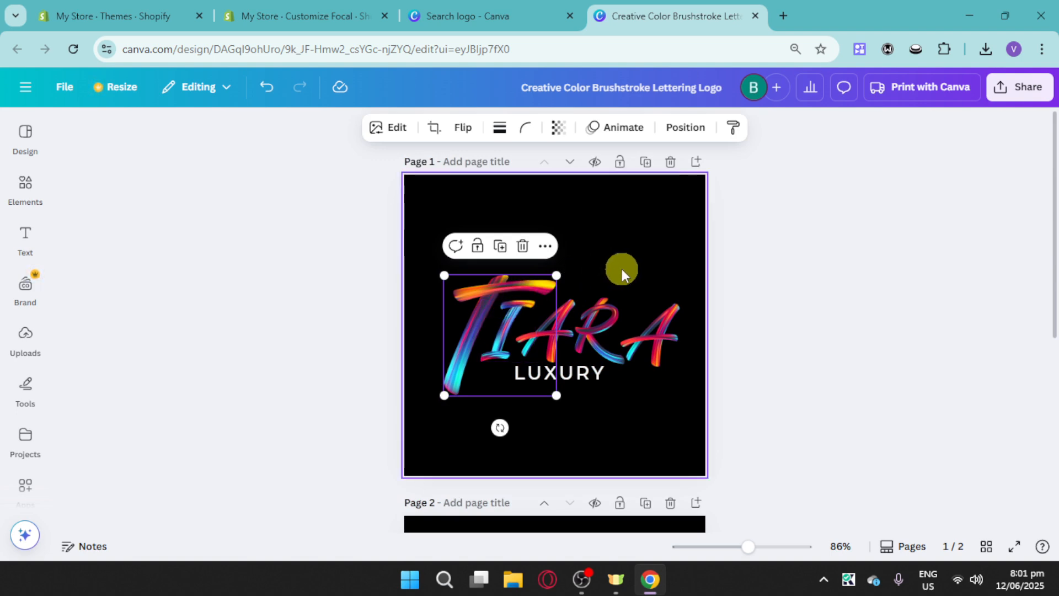
{"action": "left_click", "coordinate": [777, 291]}
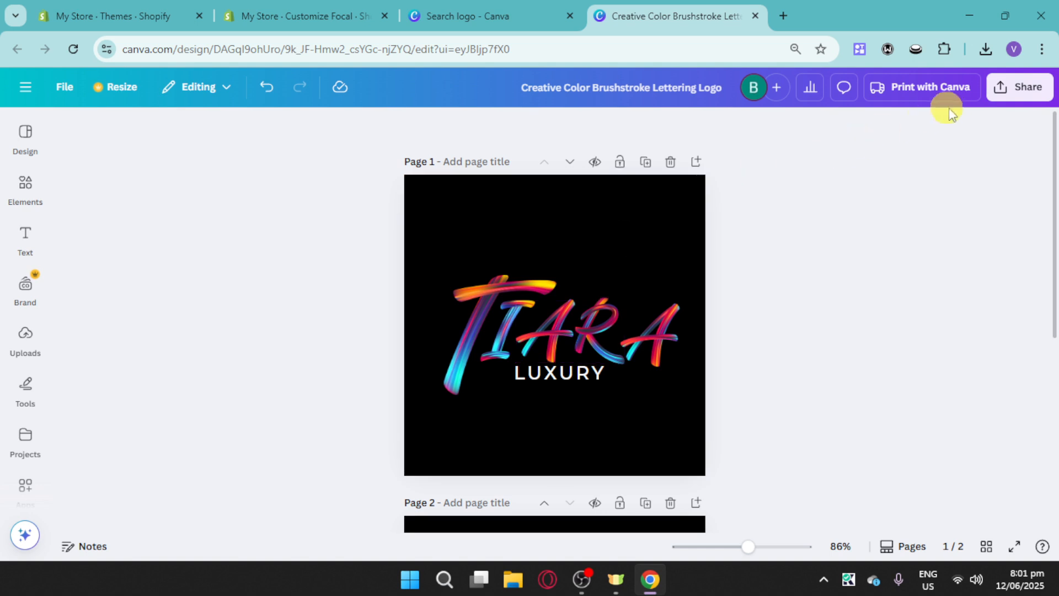
- Download the Canva logo design as a PNG with Page 1 deselected, leaving only Page 2 in the page selection
{"action": "left_click", "coordinate": [1014, 88]}
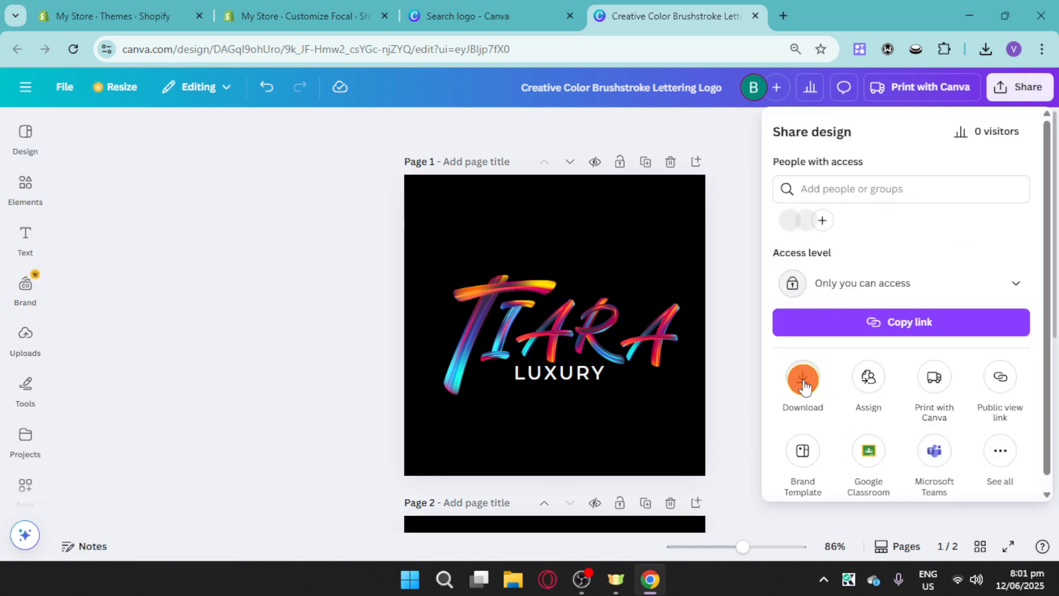
{"action": "left_click", "coordinate": [803, 379]}
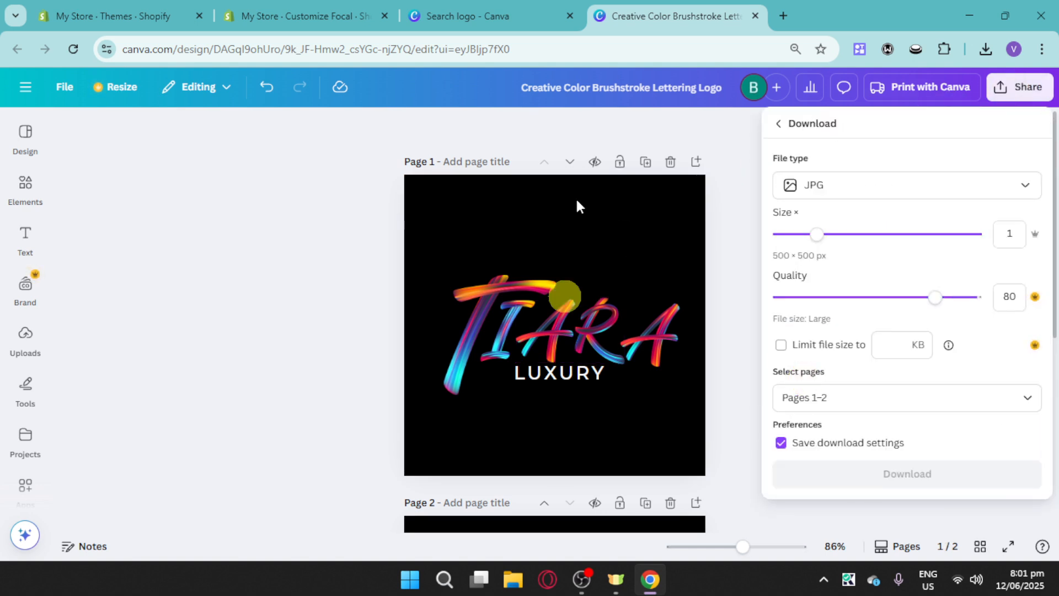
{"action": "left_click", "coordinate": [848, 397]}
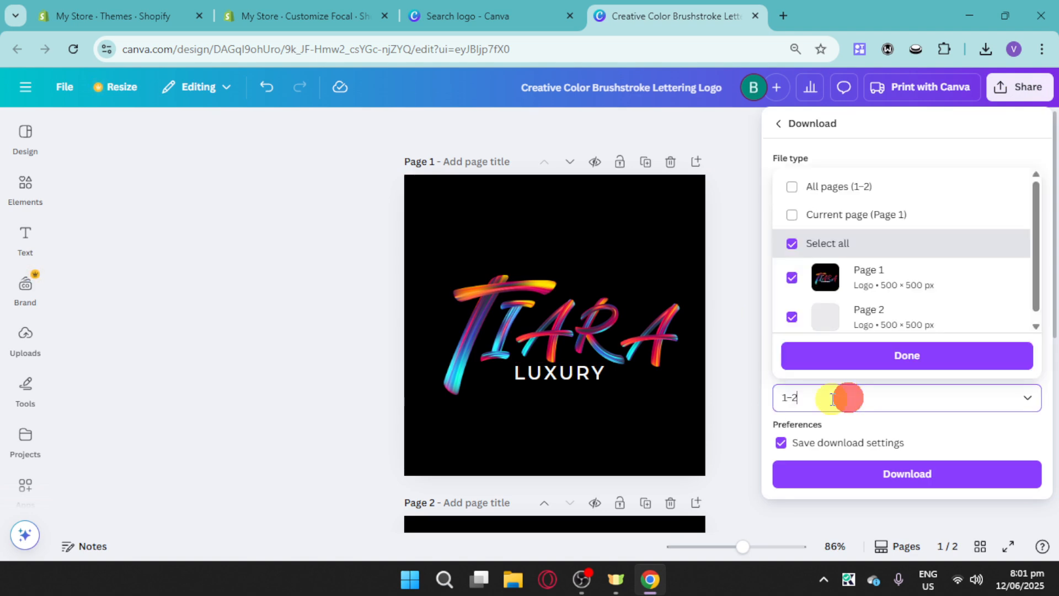
{"action": "left_click", "coordinate": [793, 276]}
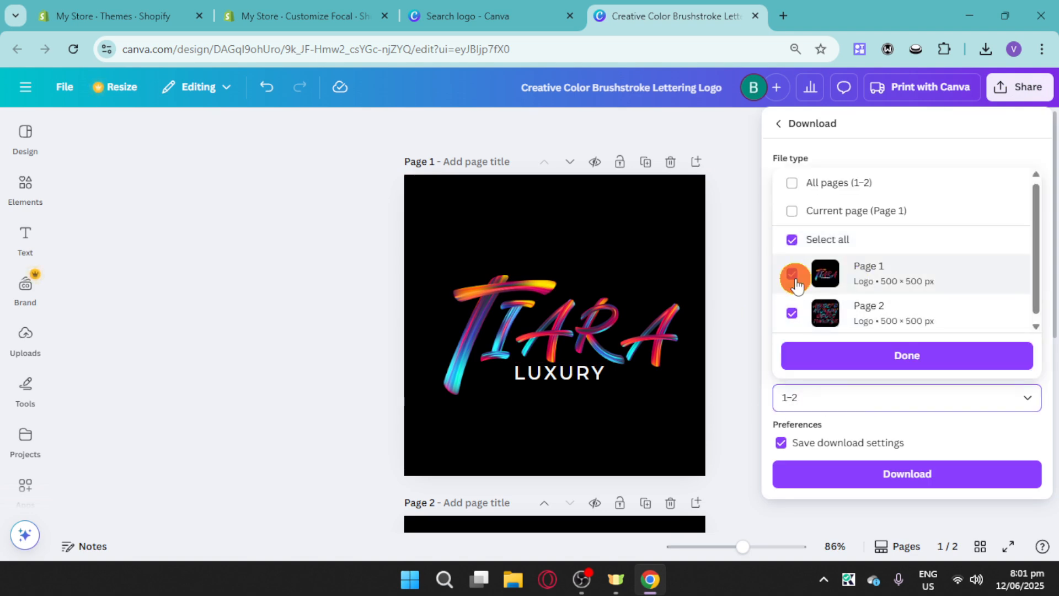
{"action": "left_click", "coordinate": [829, 357]}
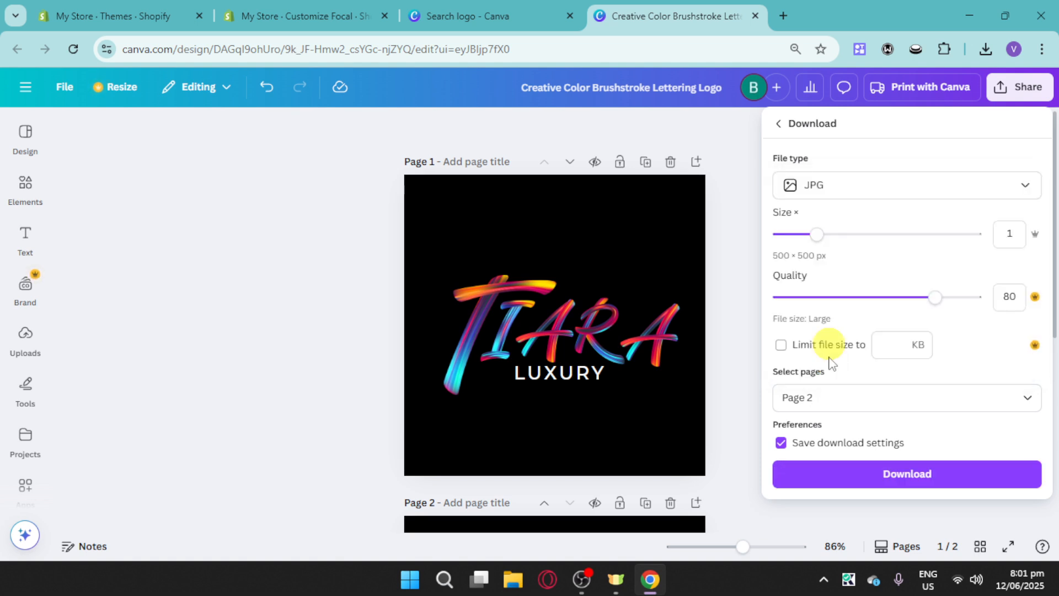
{"action": "left_click", "coordinate": [831, 184]}
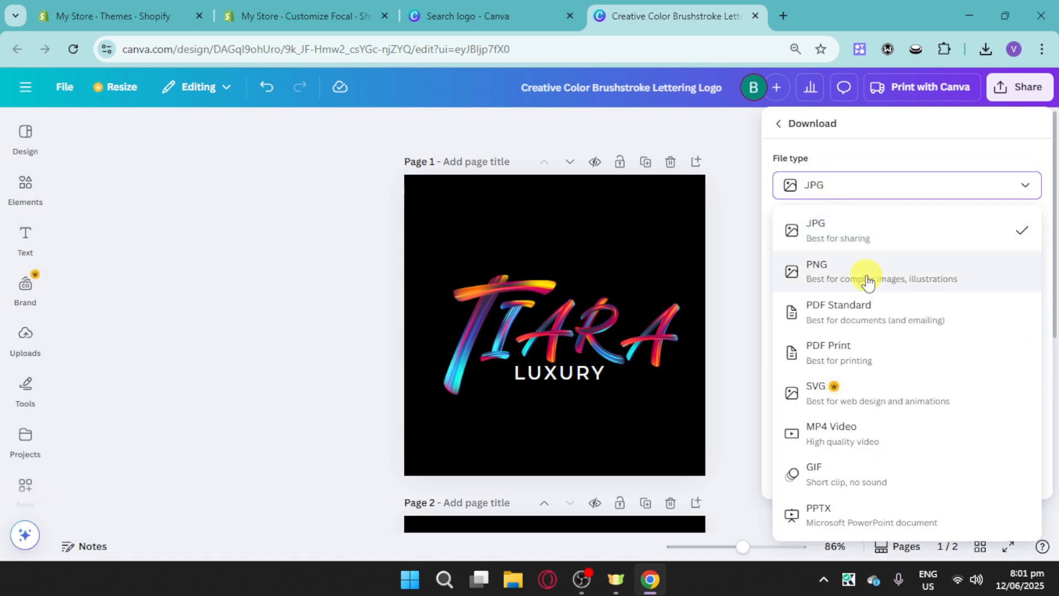
{"action": "left_click", "coordinate": [866, 273]}
{"action": "left_click", "coordinate": [862, 462]}
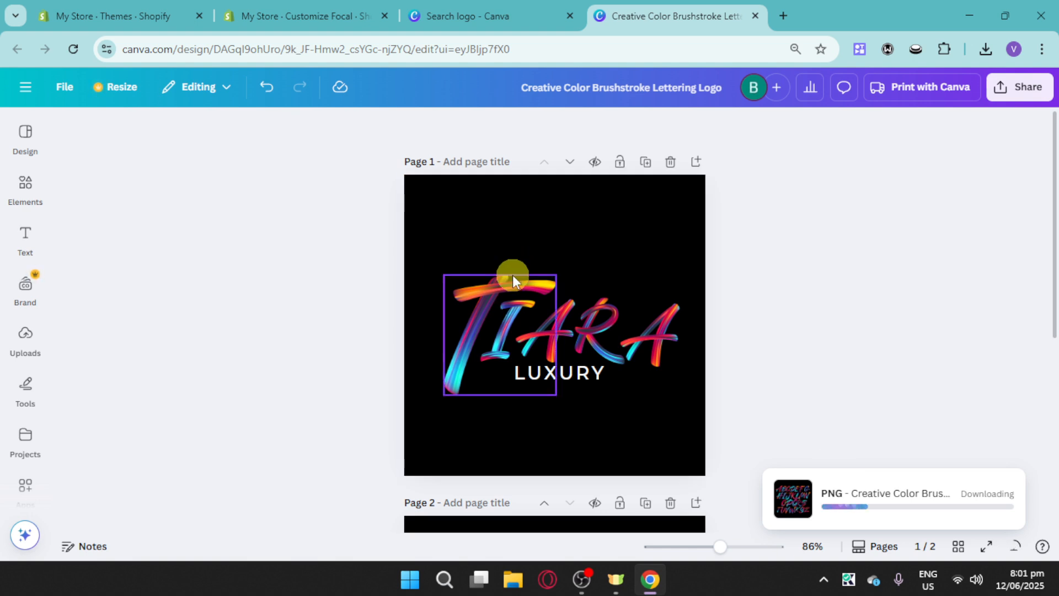
{"action": "left_click", "coordinate": [637, 419]}
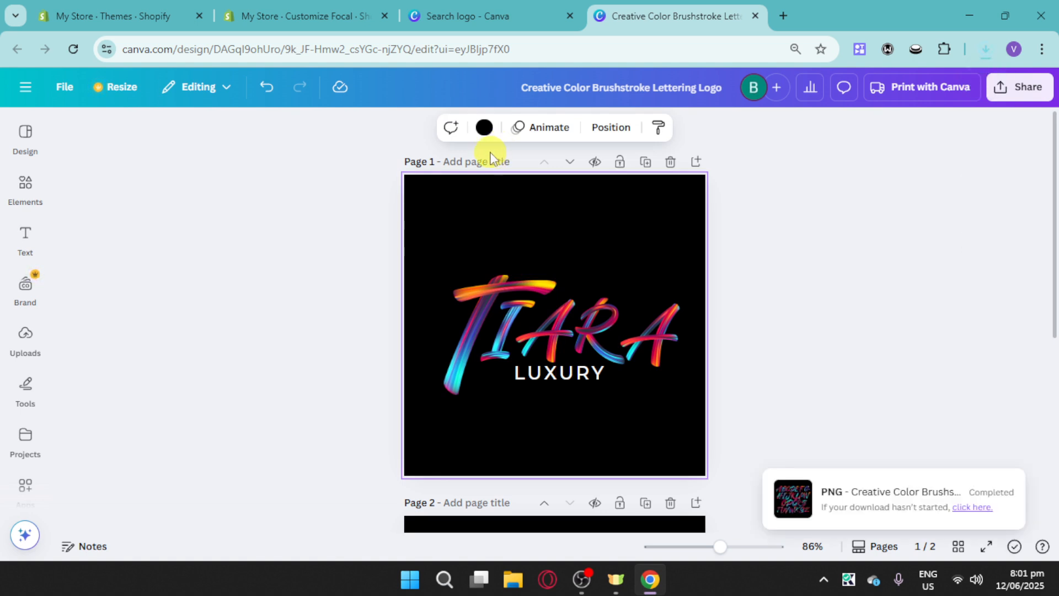
- Switch to the Shopify theme editor and replace the header's default logo with the uploaded Tiara Luxury PNG
{"action": "left_click", "coordinate": [318, 6]}
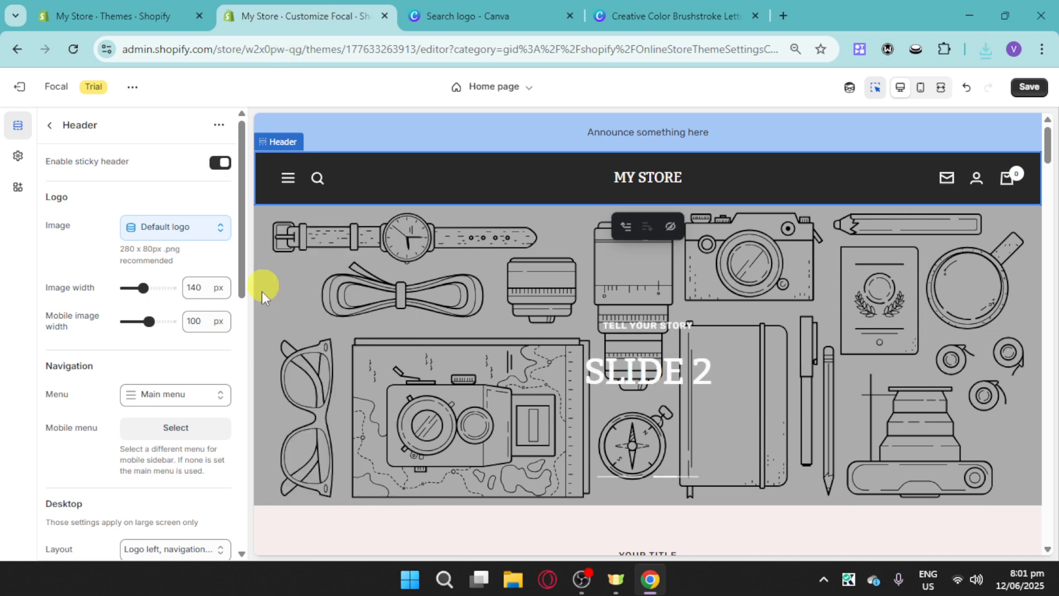
{"action": "left_click", "coordinate": [197, 235]}
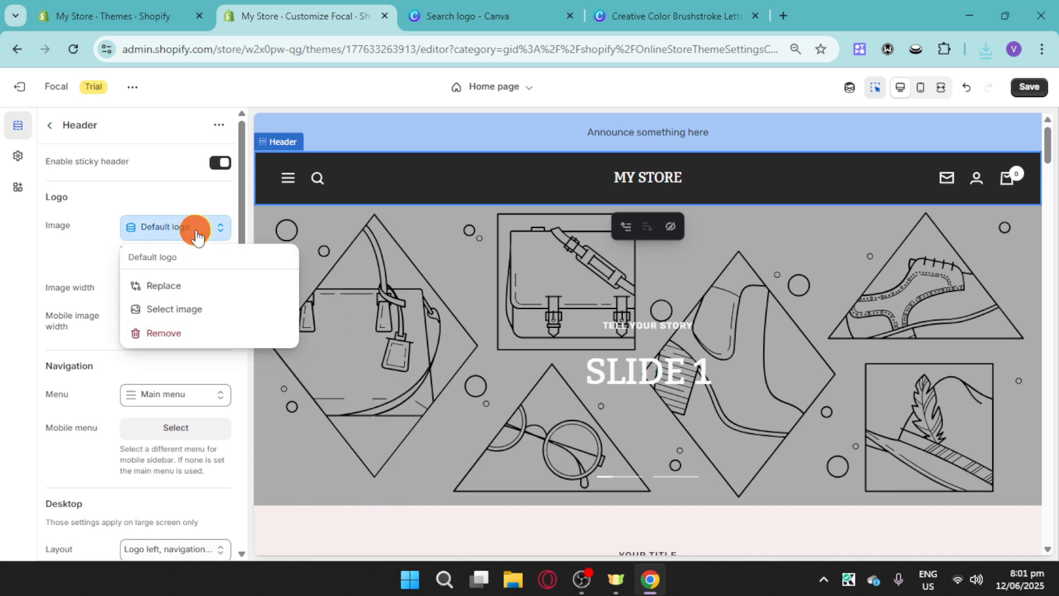
{"action": "left_click", "coordinate": [187, 311]}
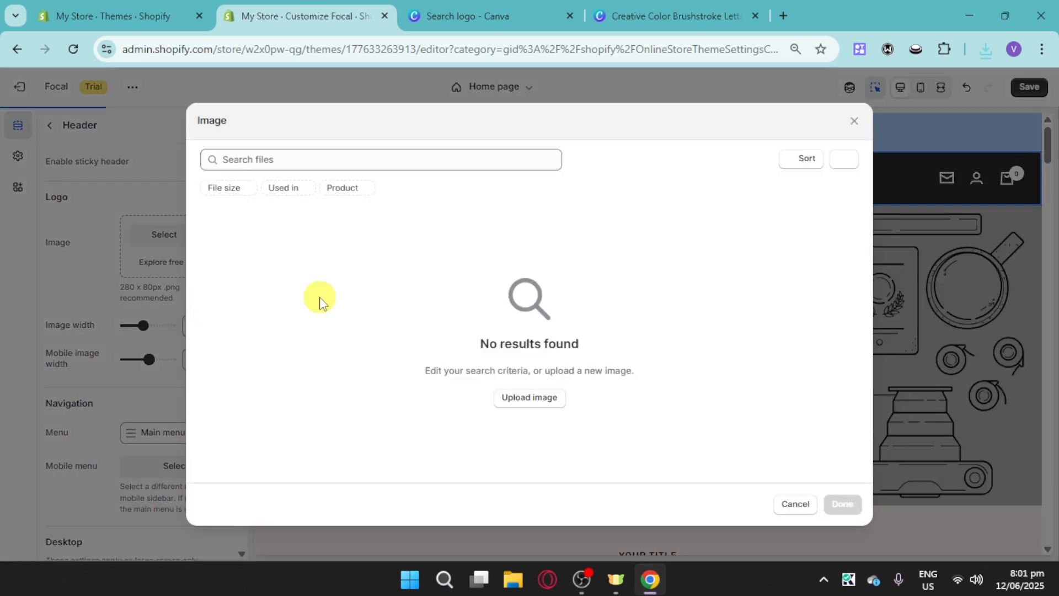
{"action": "left_click", "coordinate": [532, 400]}
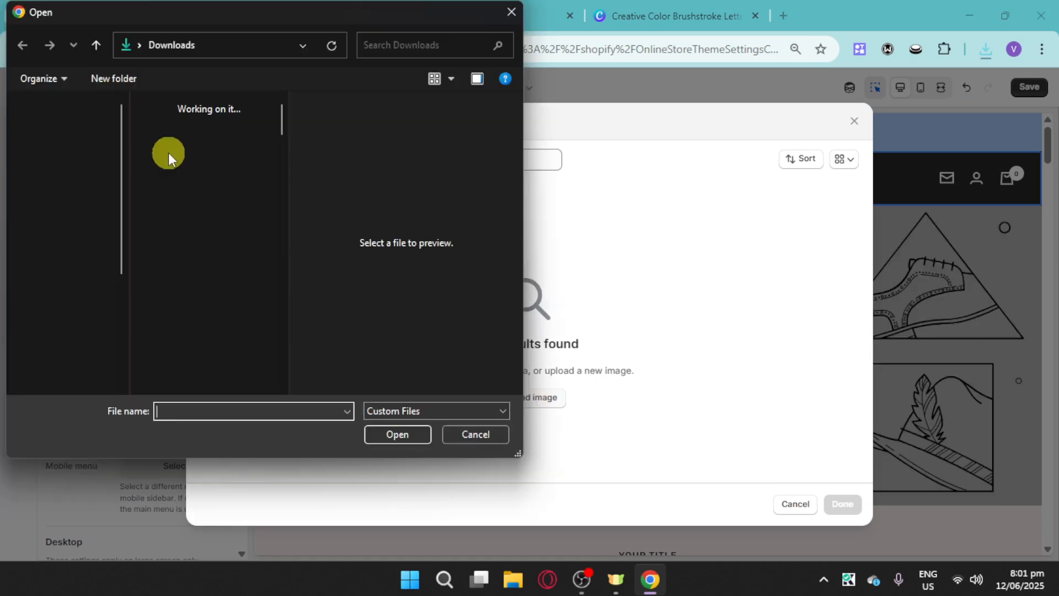
{"action": "left_click", "coordinate": [167, 153]}
{"action": "left_click", "coordinate": [409, 435]}
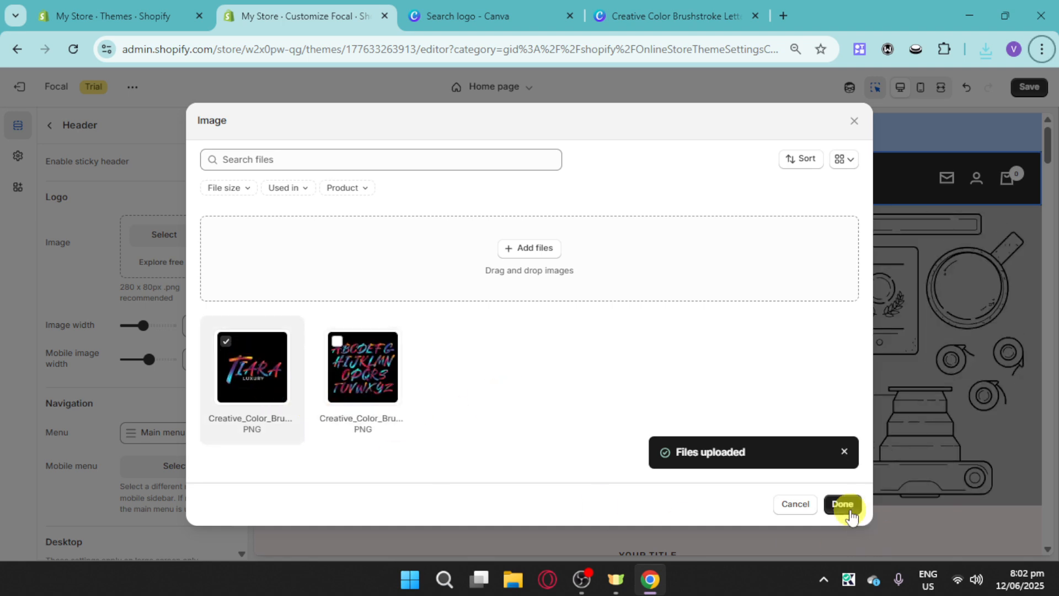
{"action": "left_click", "coordinate": [842, 504]}
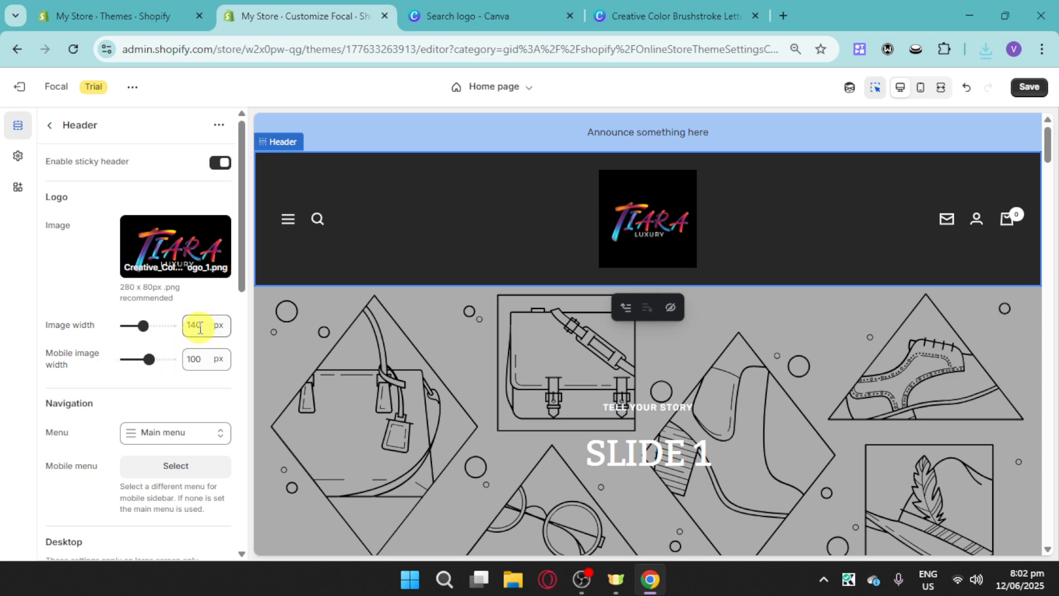
- Set the header logo's image width to 50 px and open the Slide 2 image block of the slideshow
{"action": "left_click_drag", "start_coordinate": [202, 325], "coordinate": [184, 326]}
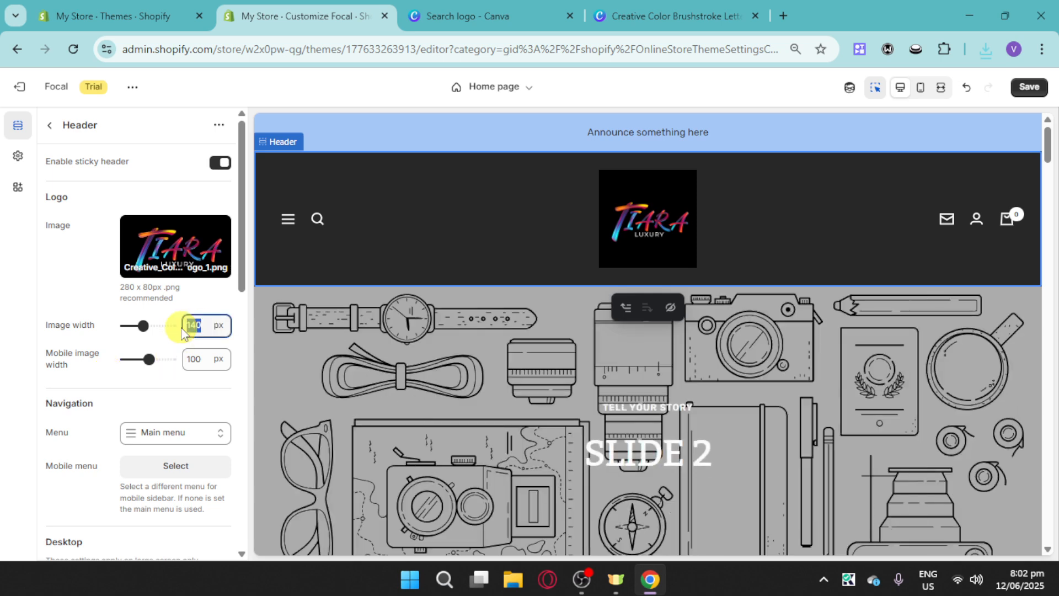
{"action": "type", "text": "50"}
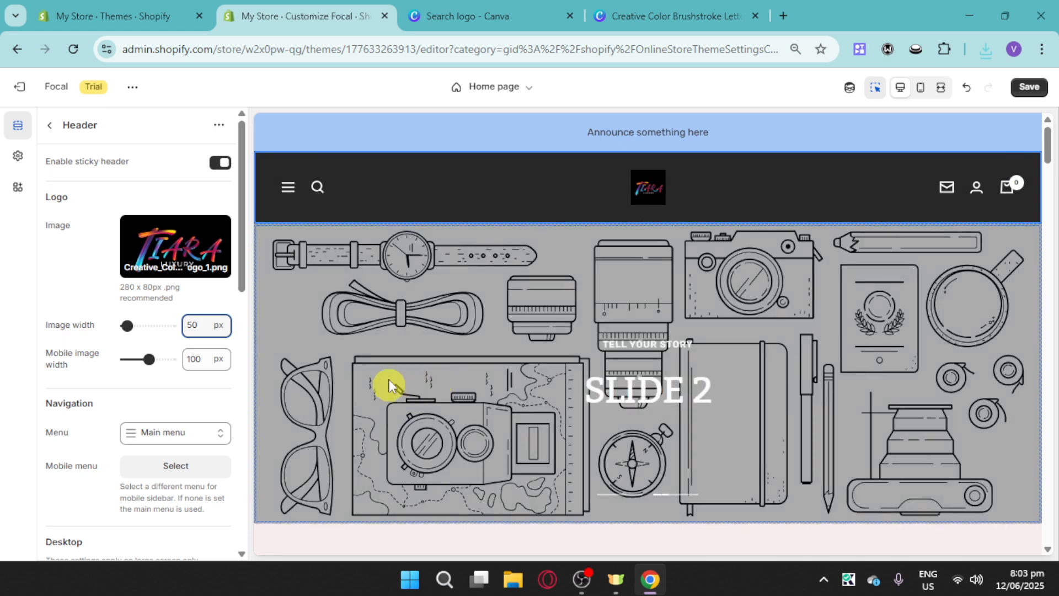
{"action": "left_click", "coordinate": [392, 368]}
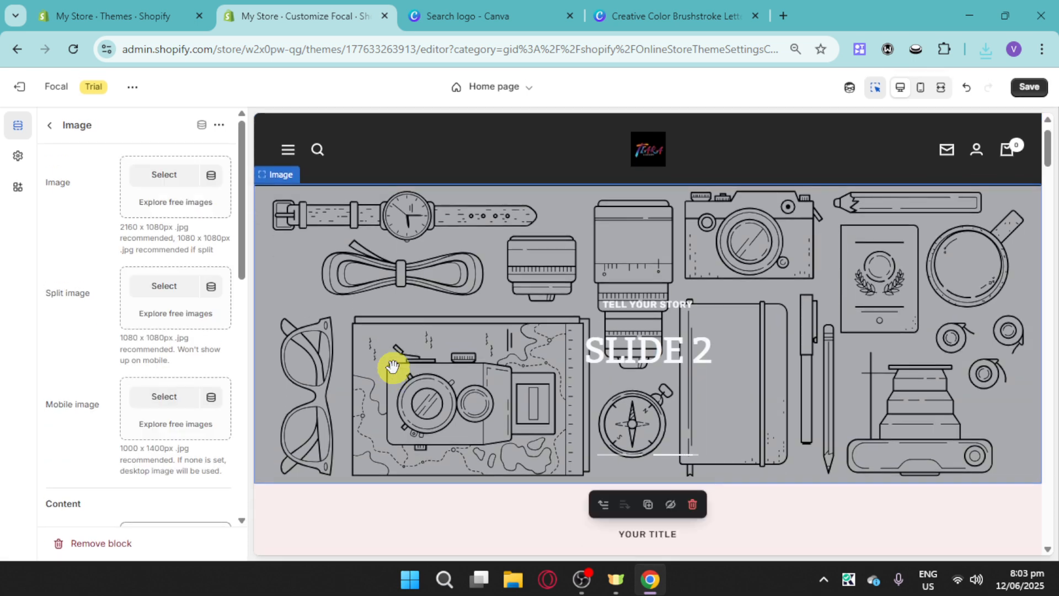
- Switch to Canva, close the logo template preview, search the templates for "banner" and browse the designs
{"action": "left_click", "coordinate": [469, 15]}
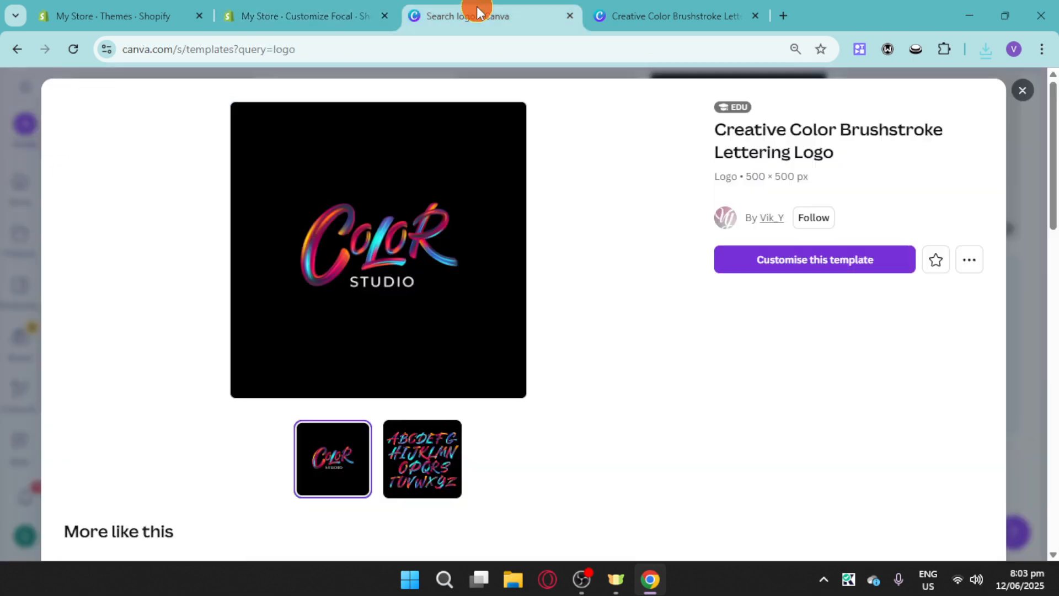
{"action": "left_click", "coordinate": [1022, 90]}
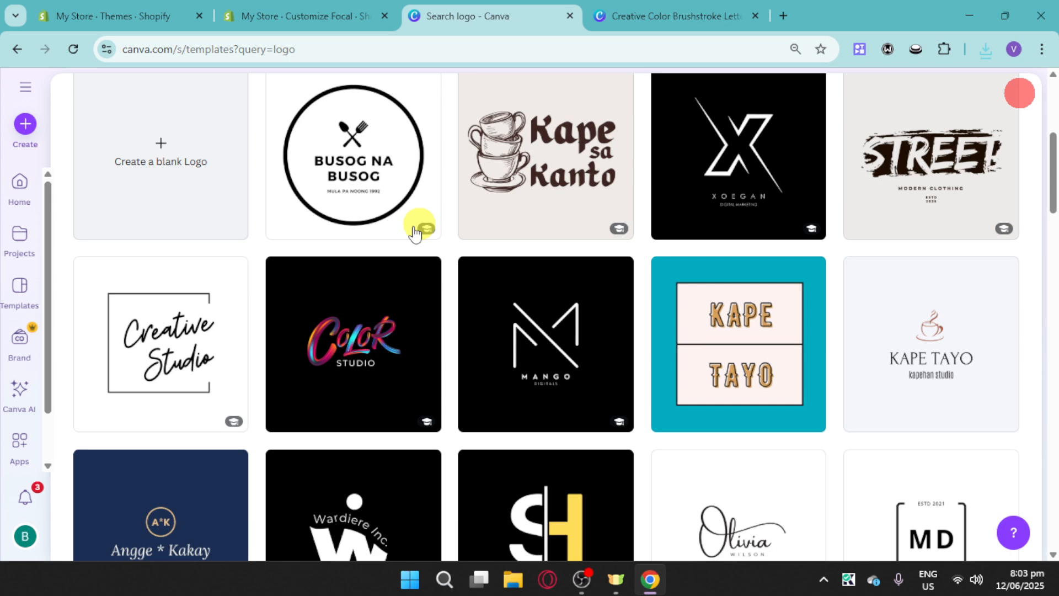
{"action": "scroll", "coordinate": [359, 390], "scroll_direction": "up", "scroll_amount": 5}
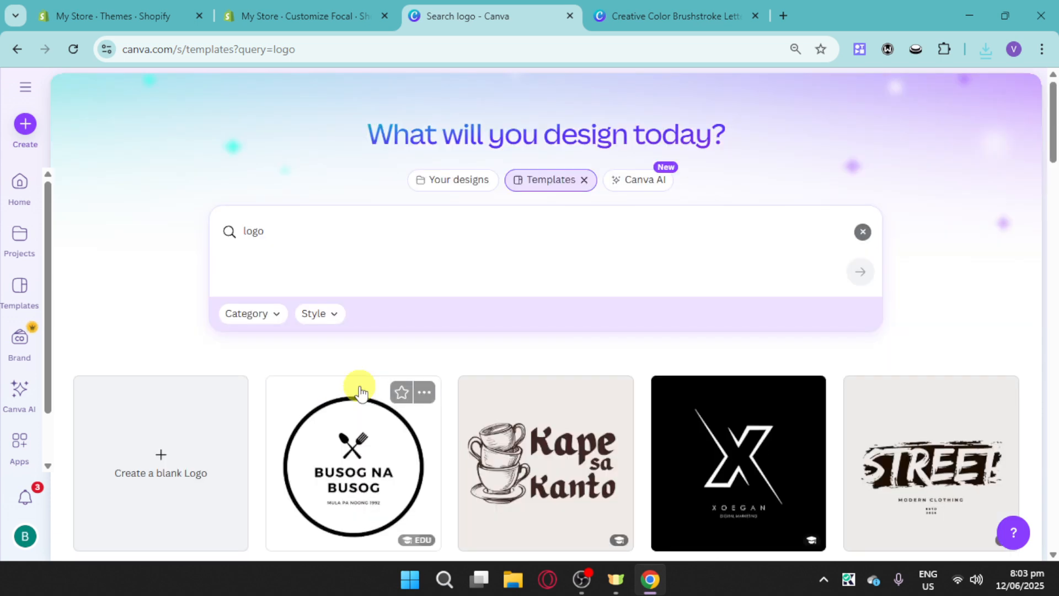
{"action": "left_click", "coordinate": [252, 228]}
{"action": "type", "text": "ban"}
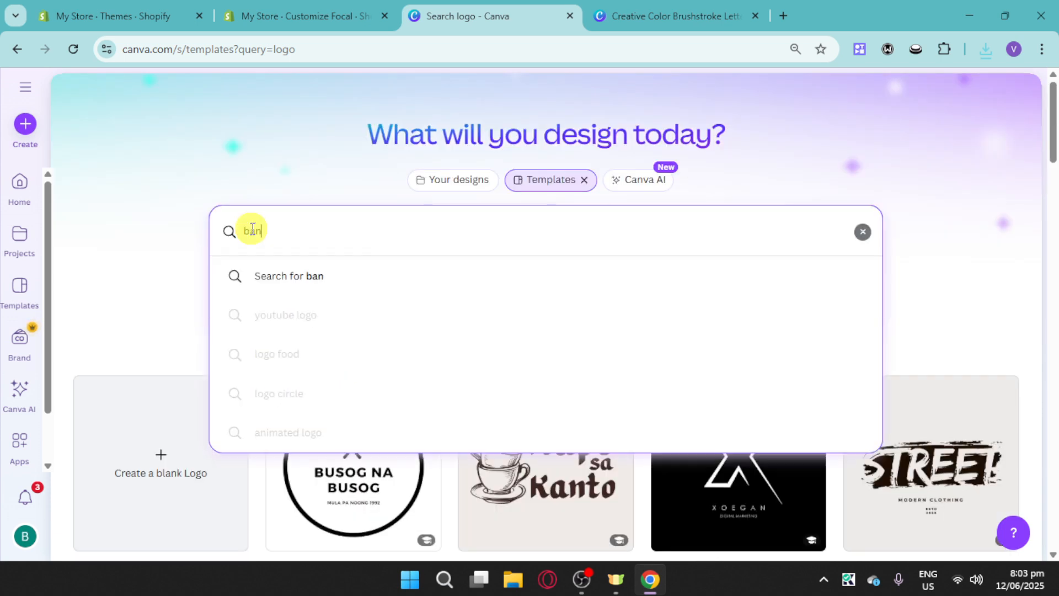
{"action": "type", "text": "ner"}
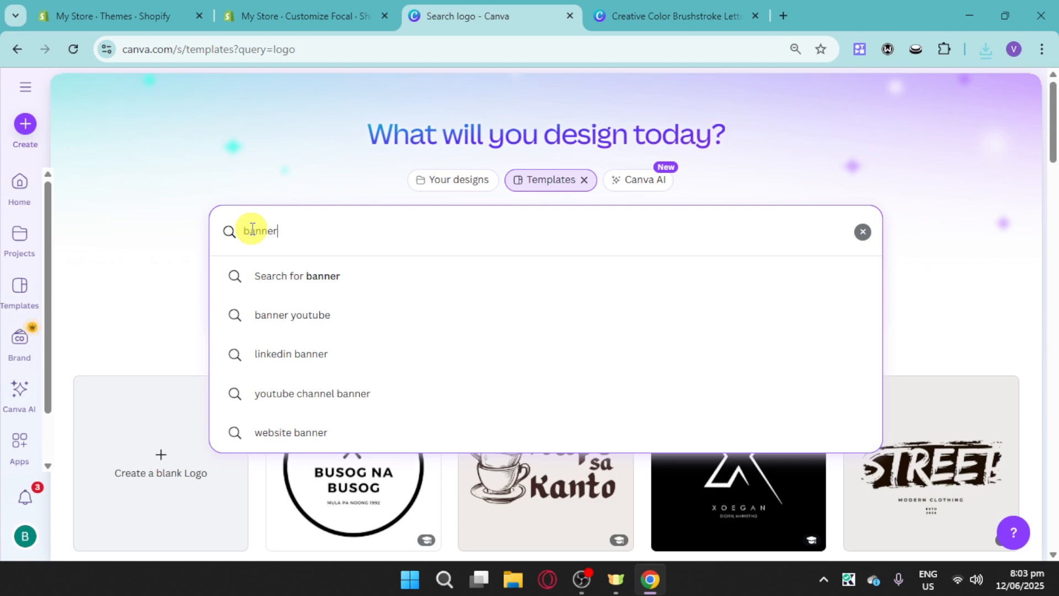
{"action": "left_click", "coordinate": [324, 275]}
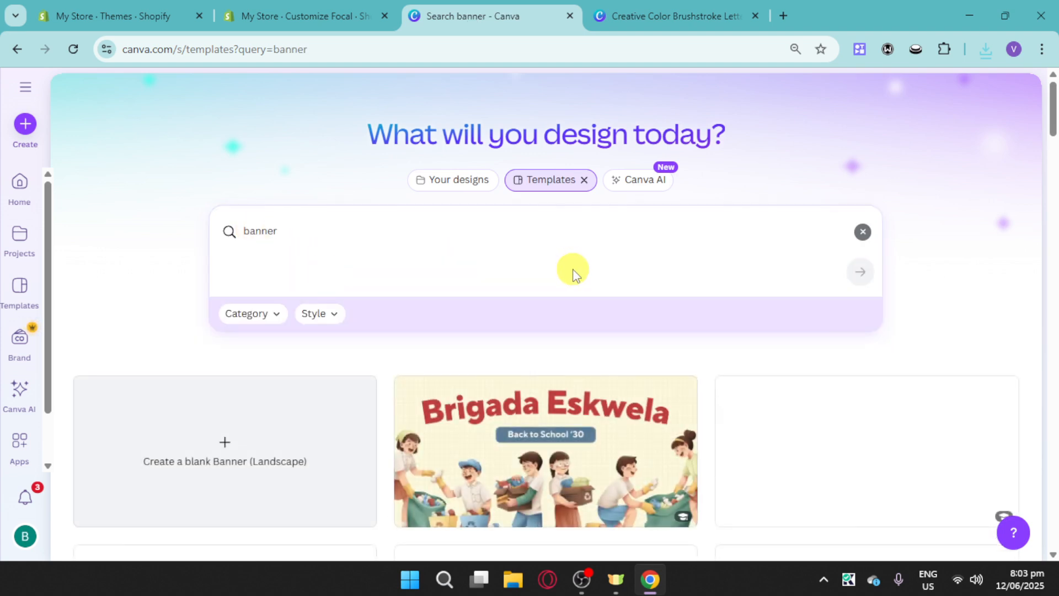
{"action": "scroll", "coordinate": [634, 386], "scroll_direction": "down", "scroll_amount": 6}
{"action": "scroll", "coordinate": [644, 445], "scroll_direction": "down", "scroll_amount": 2}
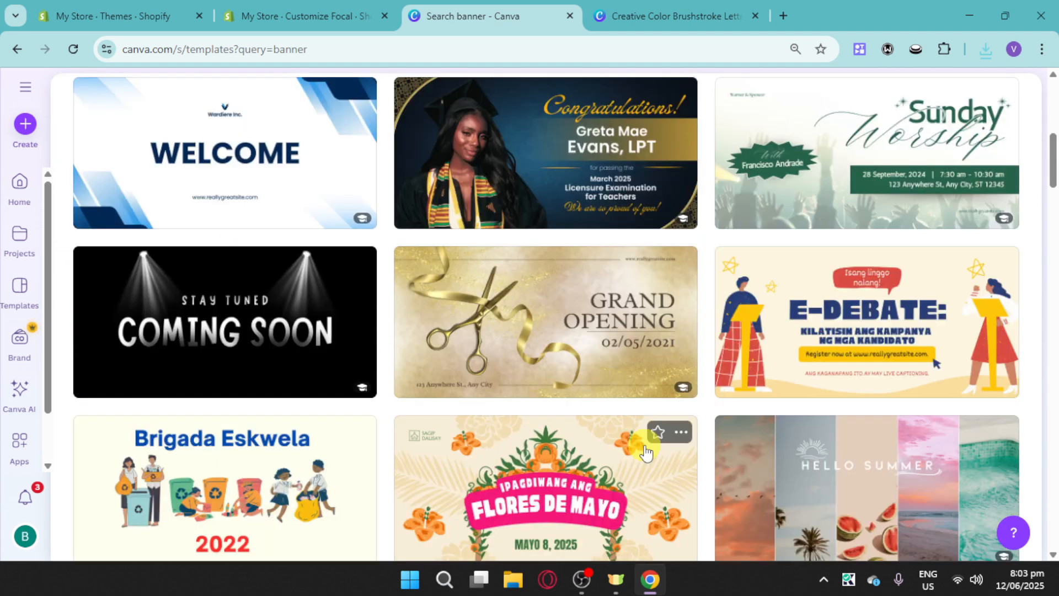
- Back in the Shopify theme editor, upload the Natural Fashion 50% Sale cover PNG as the Slide 2 image and save the theme
{"action": "left_click", "coordinate": [220, 9]}
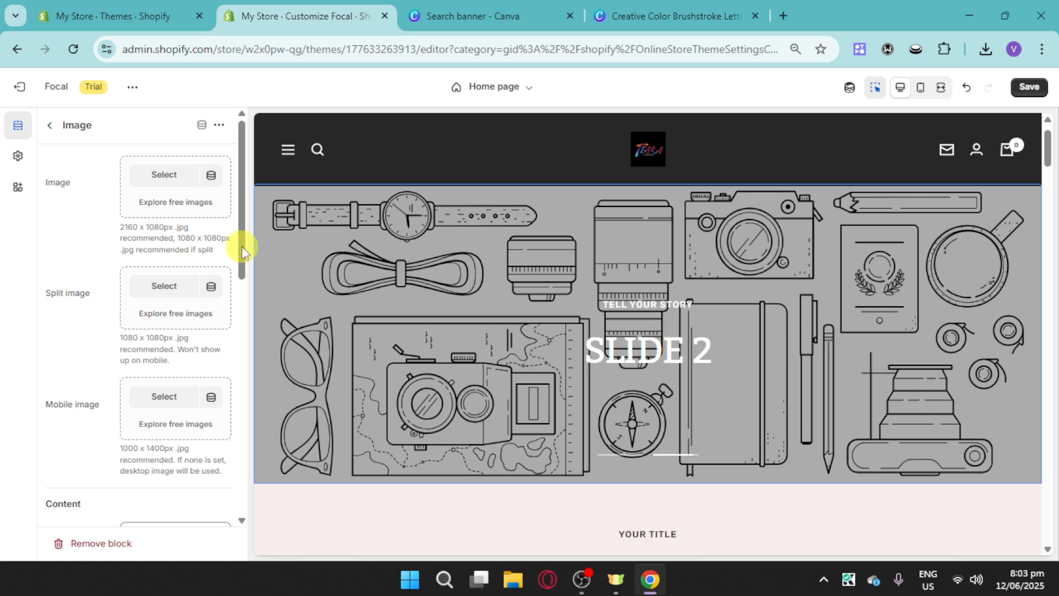
{"action": "left_click", "coordinate": [176, 178]}
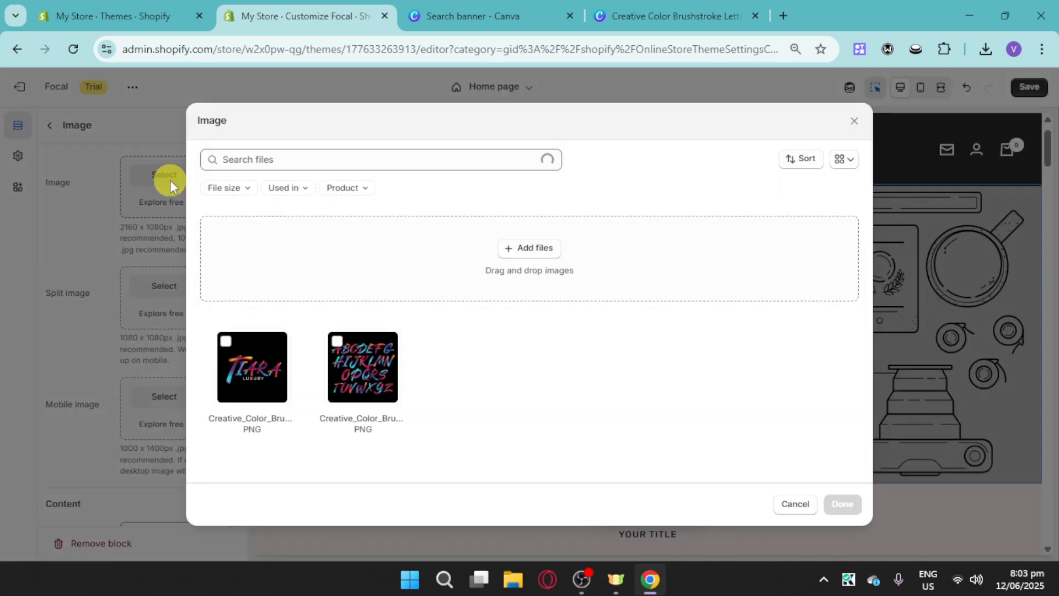
{"action": "left_click", "coordinate": [541, 247]}
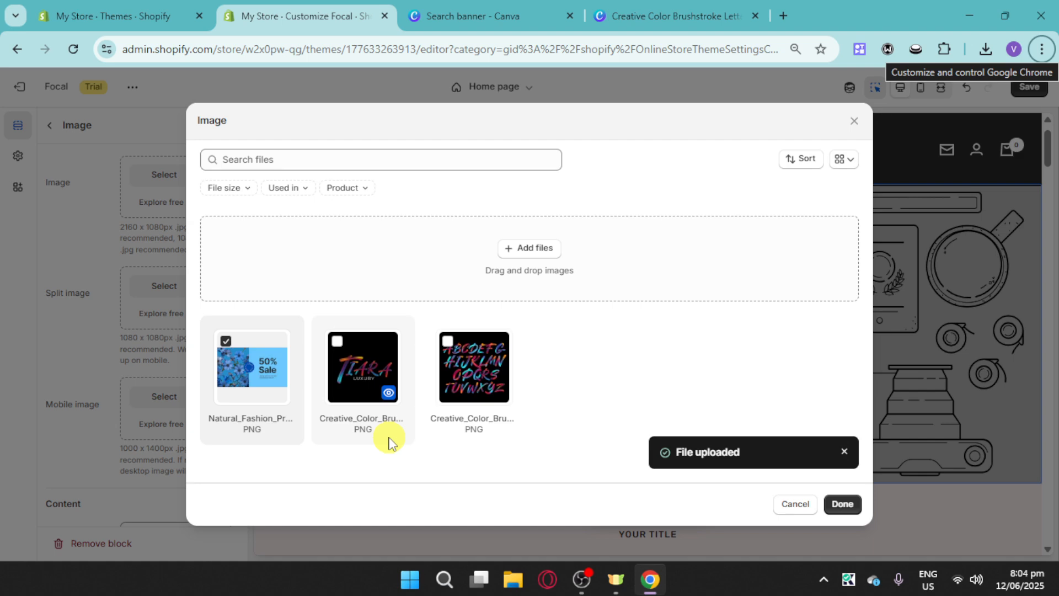
{"action": "left_click", "coordinate": [839, 504]}
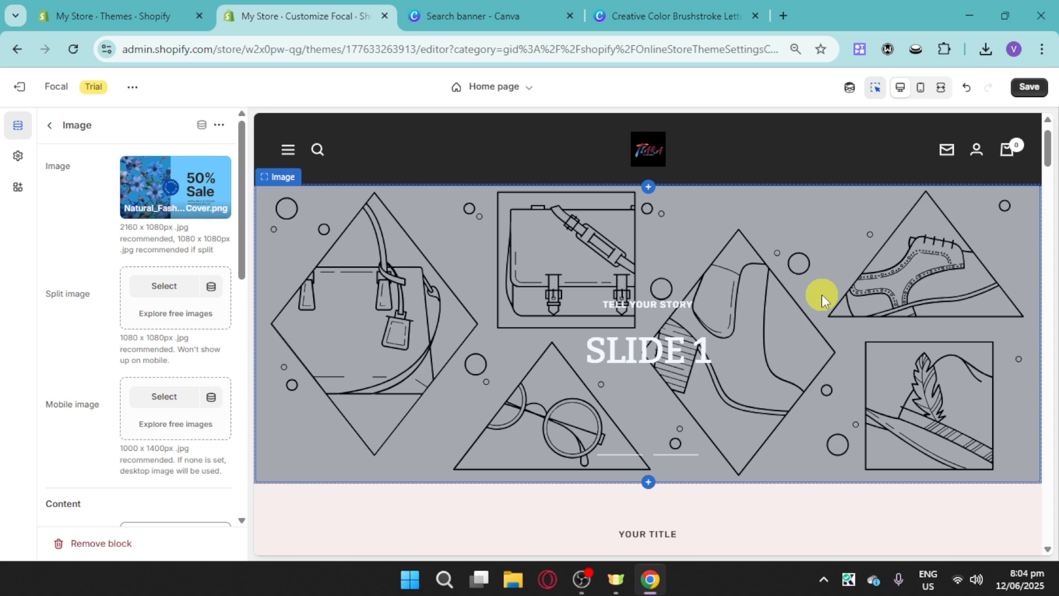
{"action": "left_click", "coordinate": [1028, 94]}
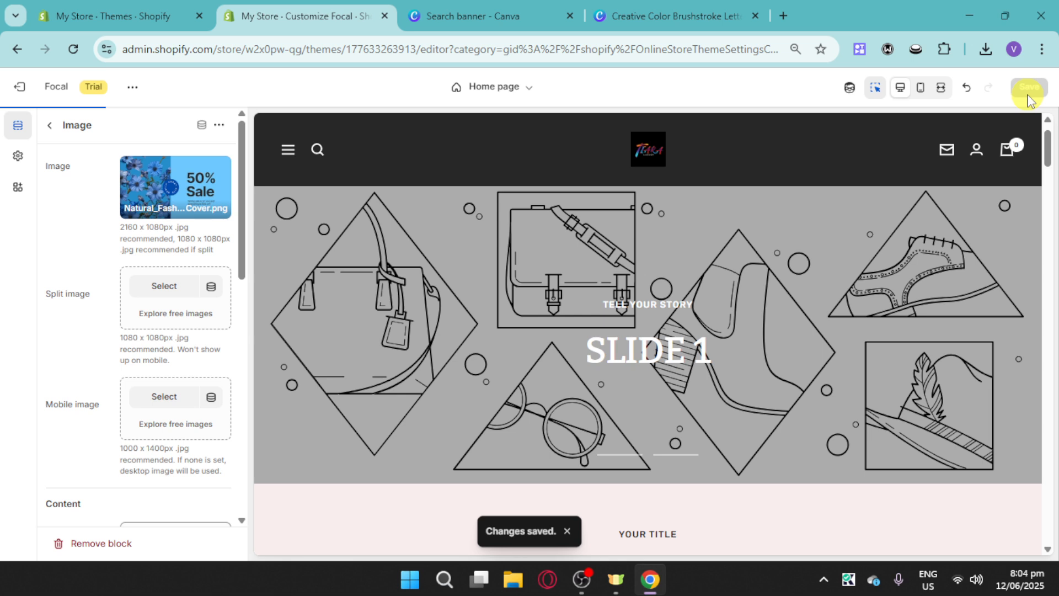
- Open the Products page in the Shopify admin and start a product import
{"action": "left_click", "coordinate": [98, 8]}
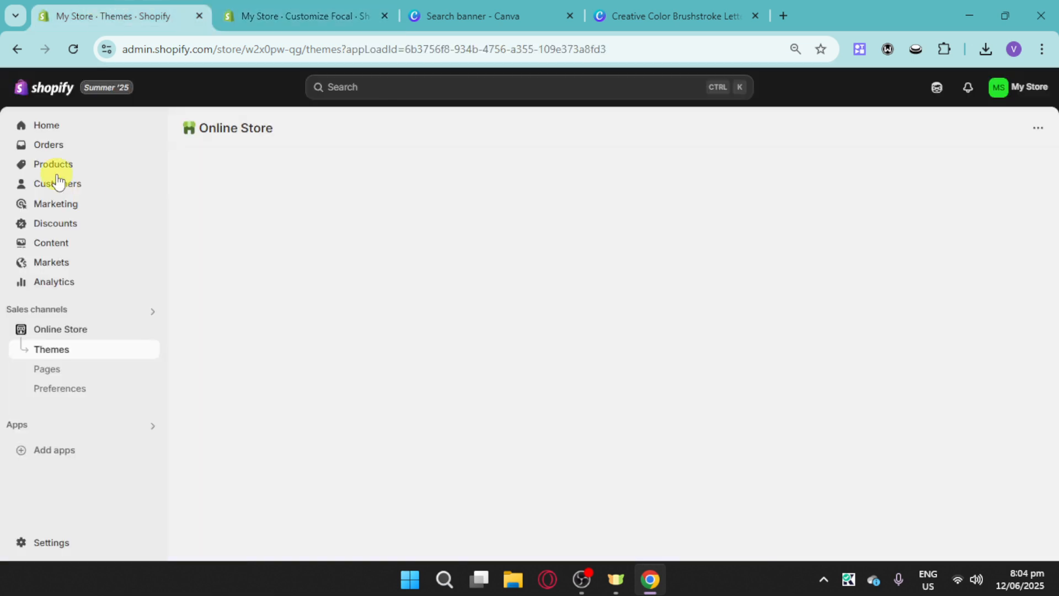
{"action": "left_click", "coordinate": [55, 168]}
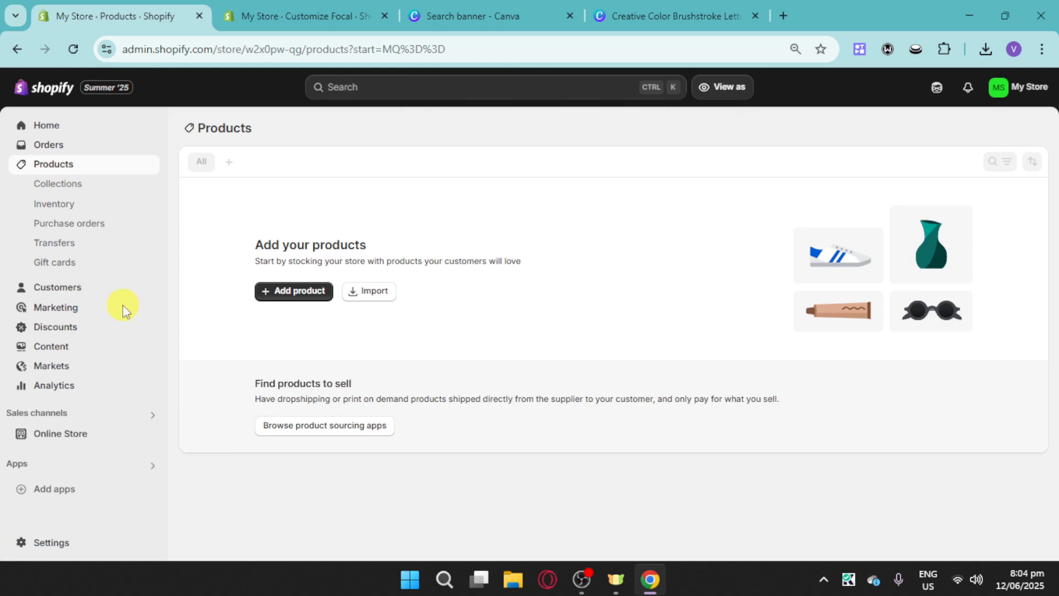
{"action": "left_click", "coordinate": [364, 292]}
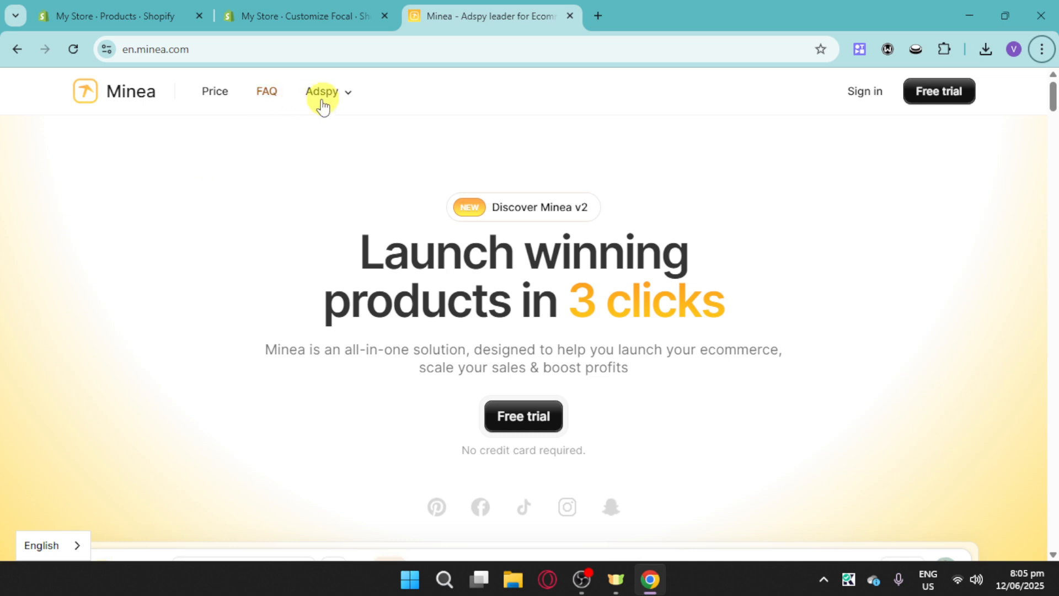
- Return from Minea to the Shopify admin, cancel the product import and open the form for adding a product
{"action": "mouse_move", "coordinate": [339, 93]}
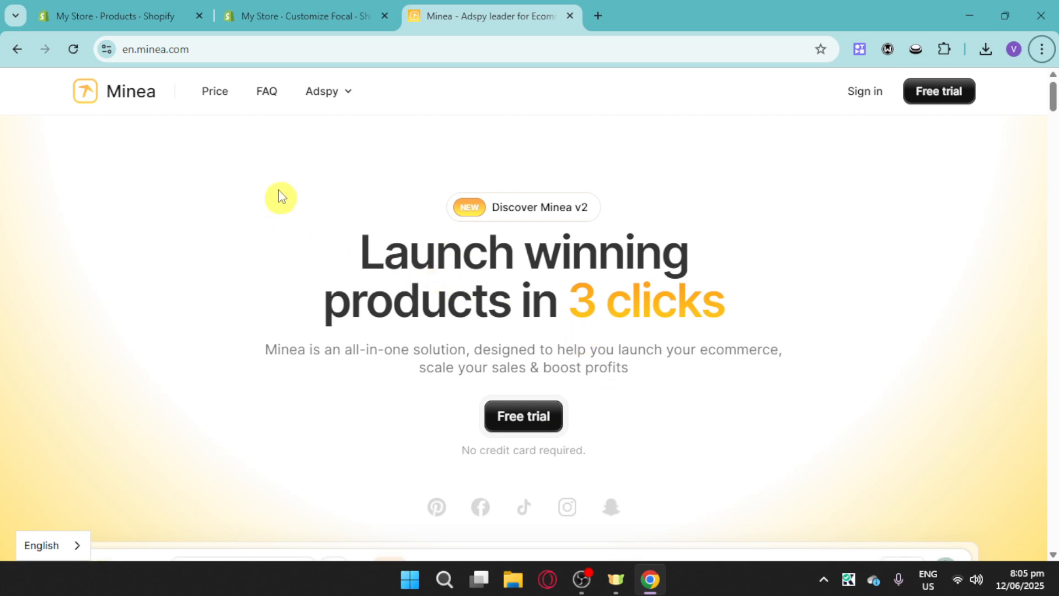
{"action": "left_click", "coordinate": [108, 9]}
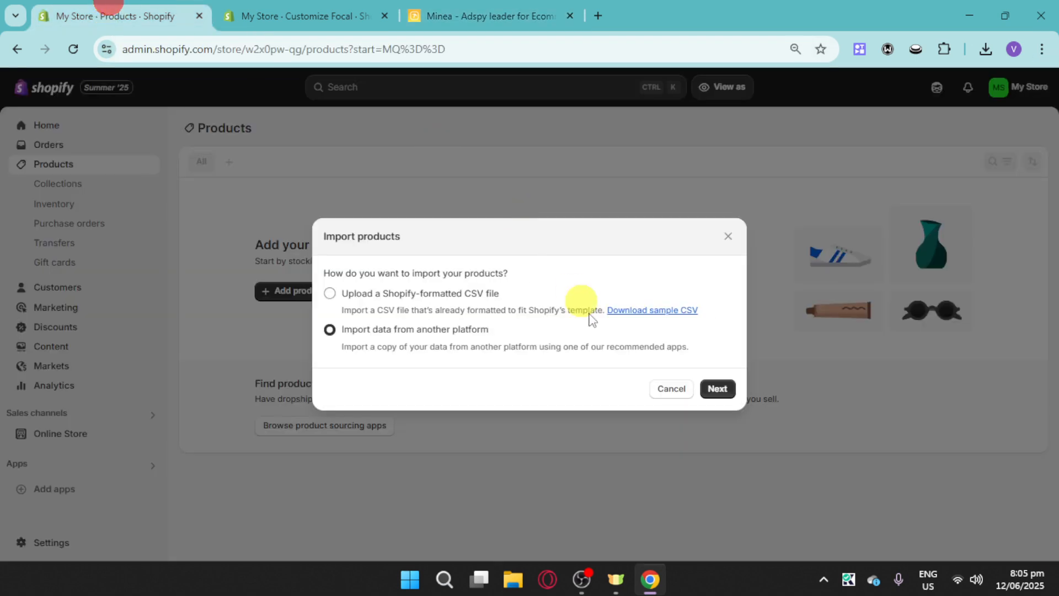
{"action": "left_click", "coordinate": [729, 236]}
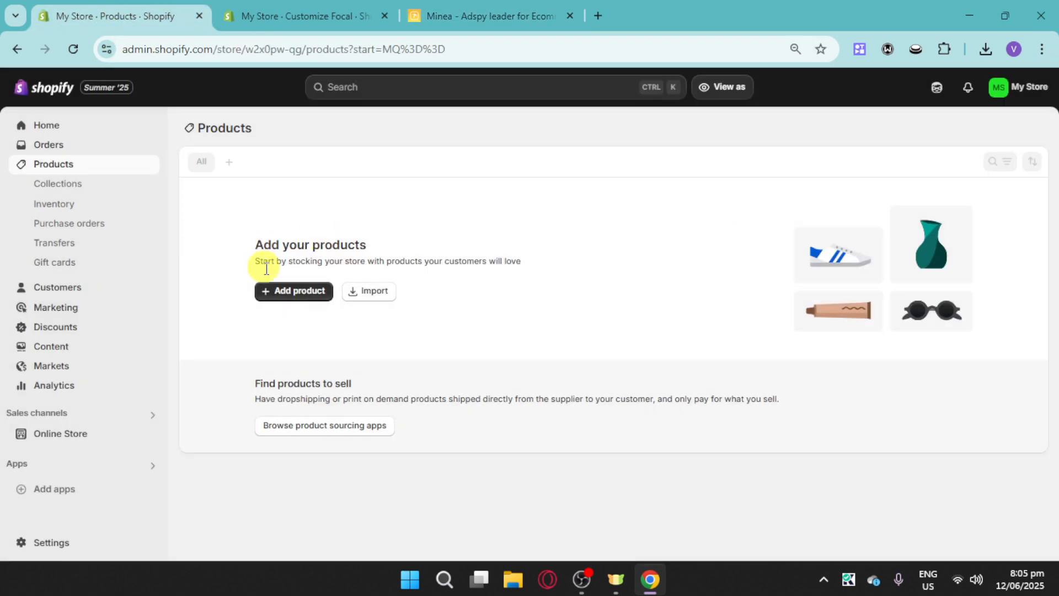
{"action": "left_click", "coordinate": [281, 282]}
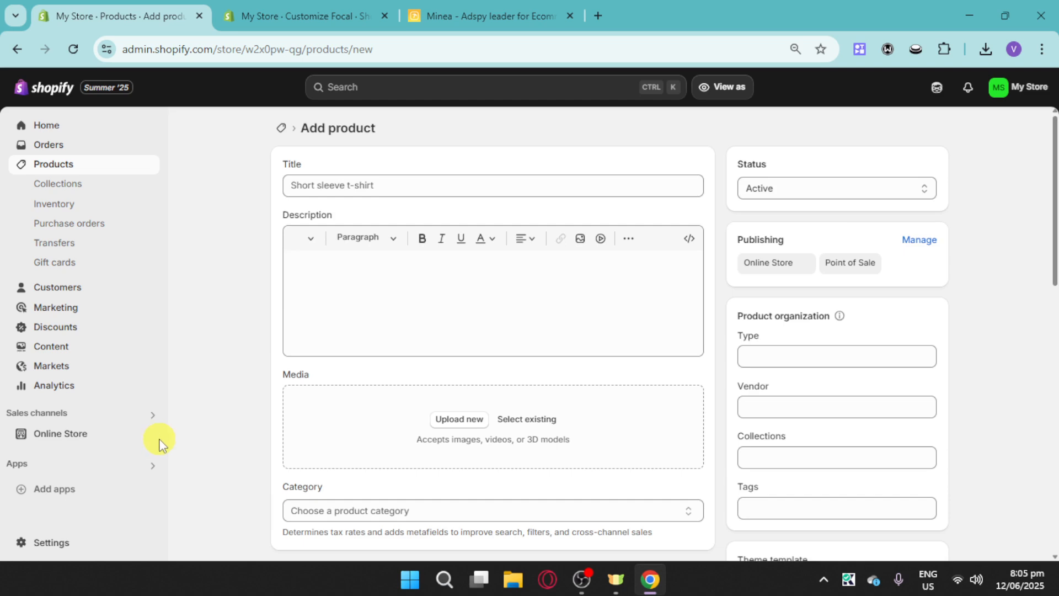
- Install the Zopi dropshipping app, push all its suggested starter products to the store and open its product finder
{"action": "left_click", "coordinate": [61, 492]}
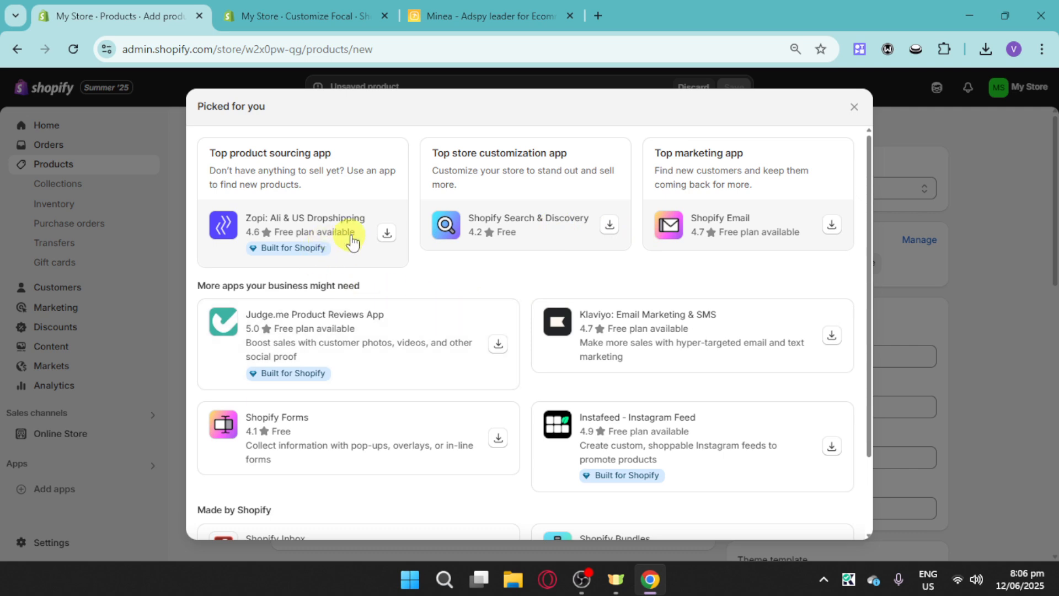
{"action": "left_click", "coordinate": [388, 234]}
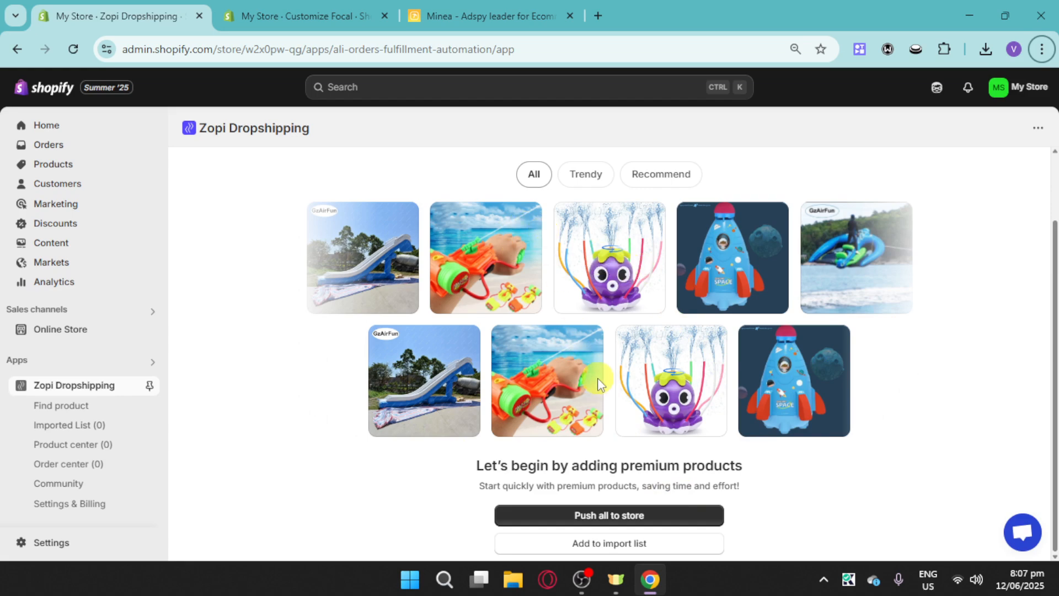
{"action": "left_click", "coordinate": [619, 516]}
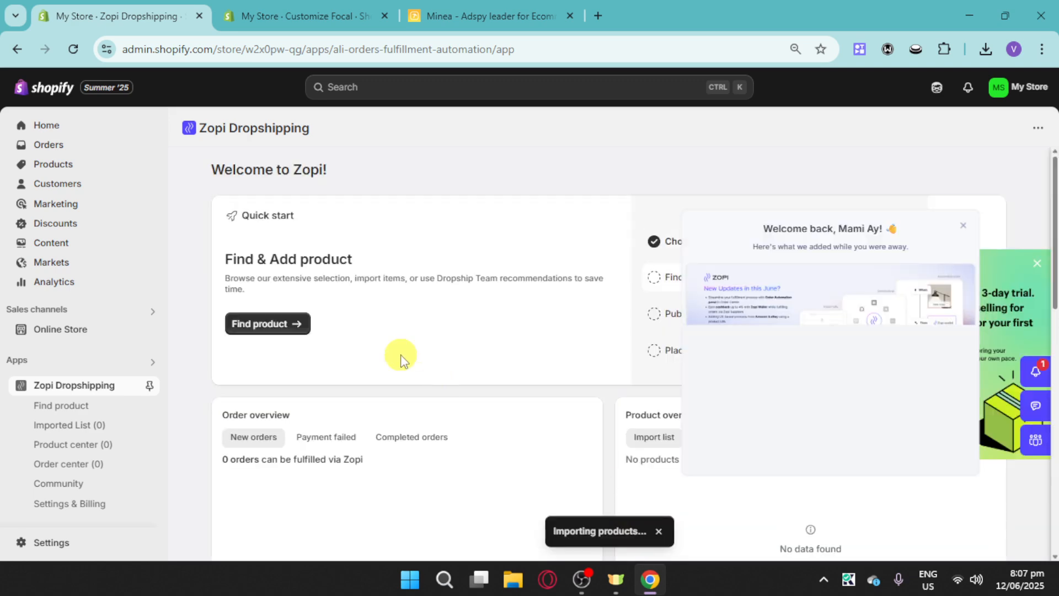
{"action": "left_click", "coordinate": [269, 324]}
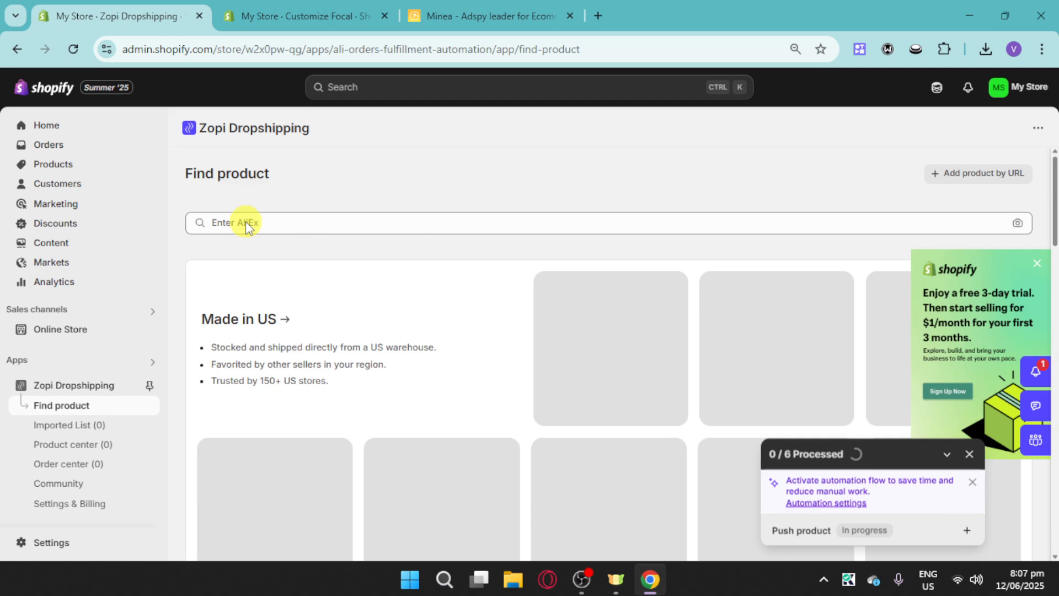
{"action": "left_click", "coordinate": [301, 224]}
{"action": "type", "text": "https://vi.aliexpress.com/item/32869636370.html"}
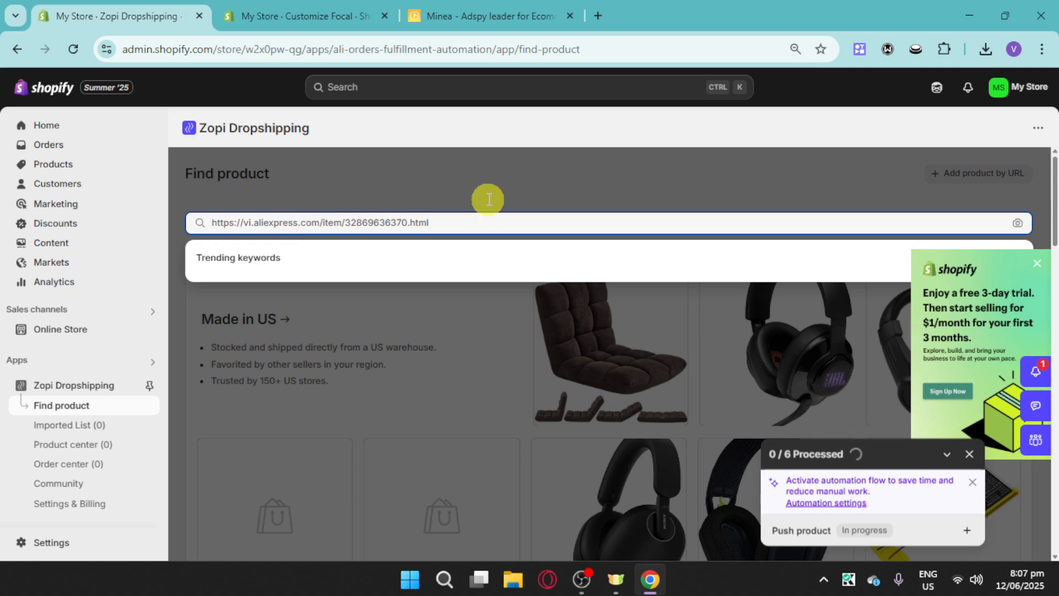
{"action": "key", "text": "ctrl+a"}
{"action": "type", "text": "https://vi.aliexpress.com/item/1005005941535516.html"}
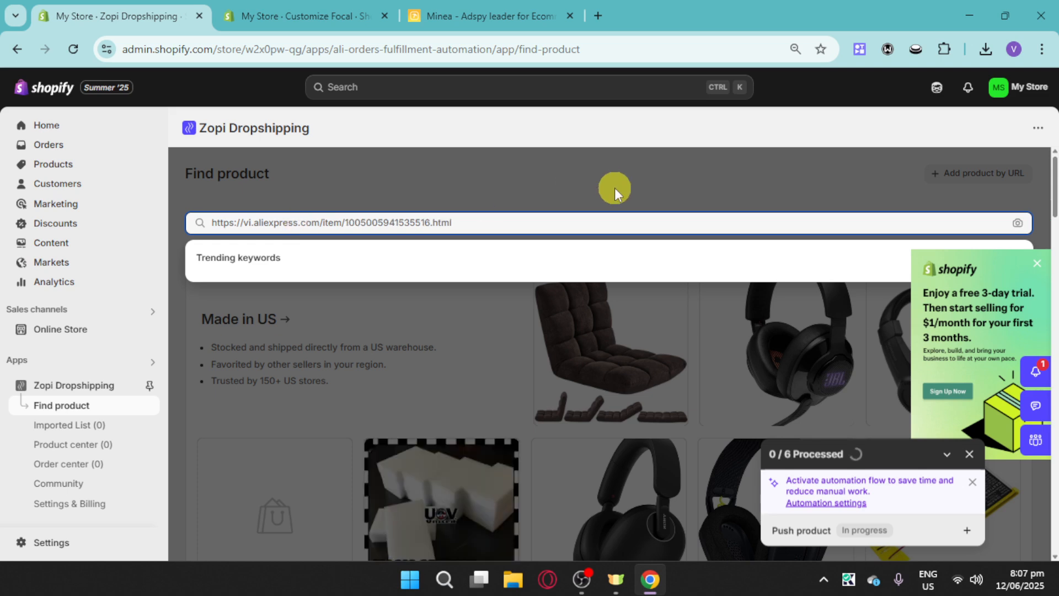
{"action": "left_click", "coordinate": [615, 187]}
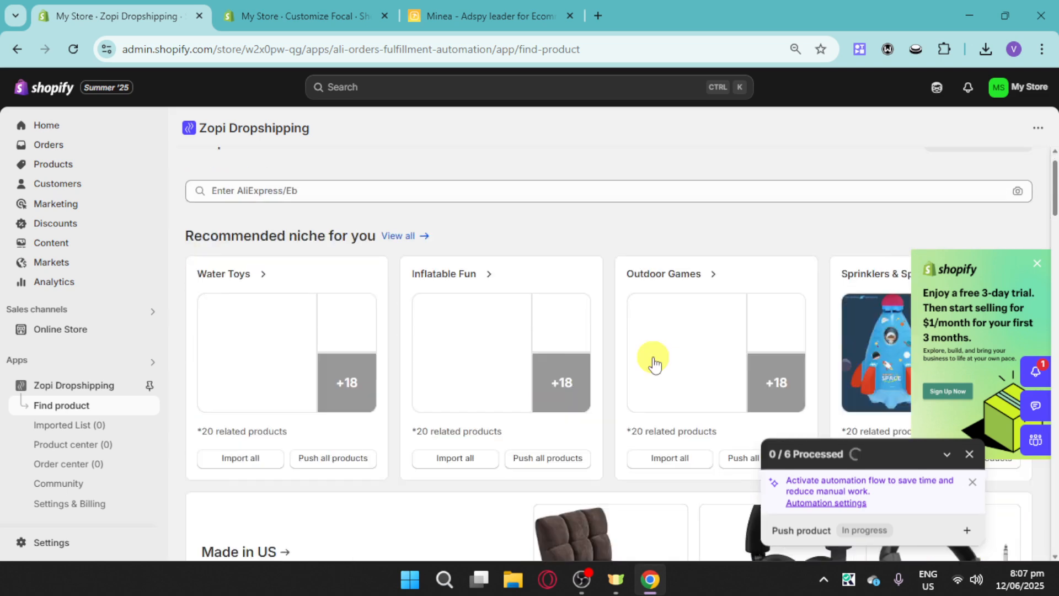
- Push the black Sony wireless gaming headset from Zopi's Made in US section to the store
{"action": "scroll", "coordinate": [653, 356], "scroll_direction": "down", "scroll_amount": 5}
{"action": "scroll", "coordinate": [653, 361], "scroll_direction": "down", "scroll_amount": 3}
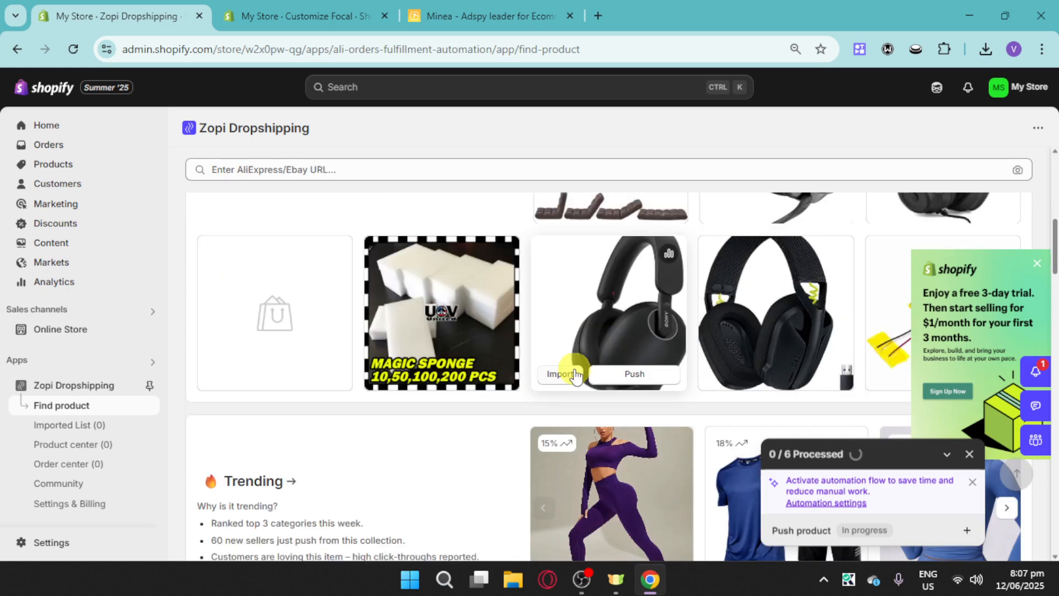
{"action": "scroll", "coordinate": [575, 375], "scroll_direction": "up", "scroll_amount": 2}
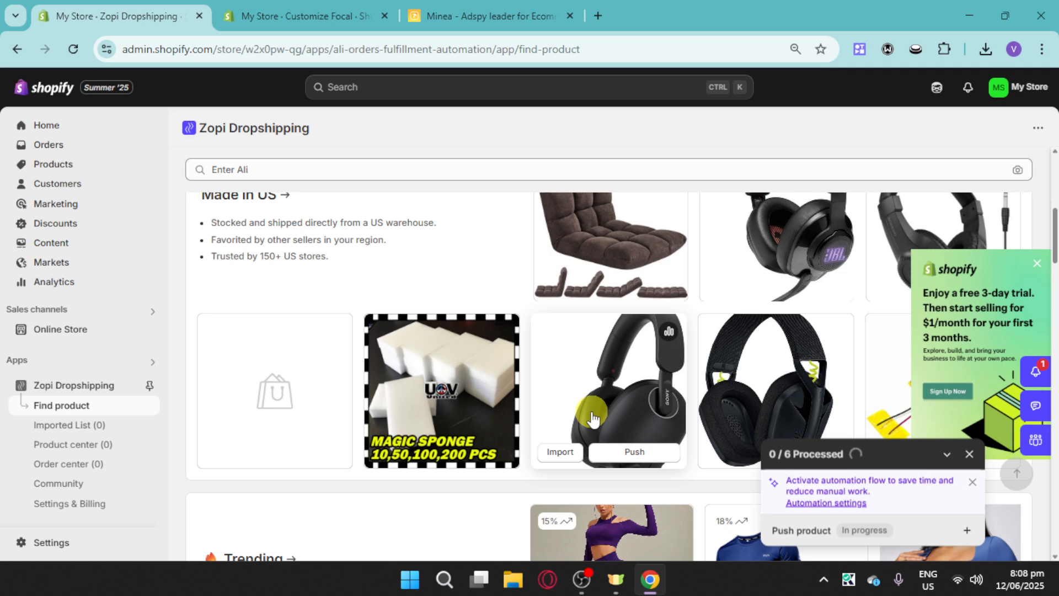
{"action": "left_click", "coordinate": [627, 461]}
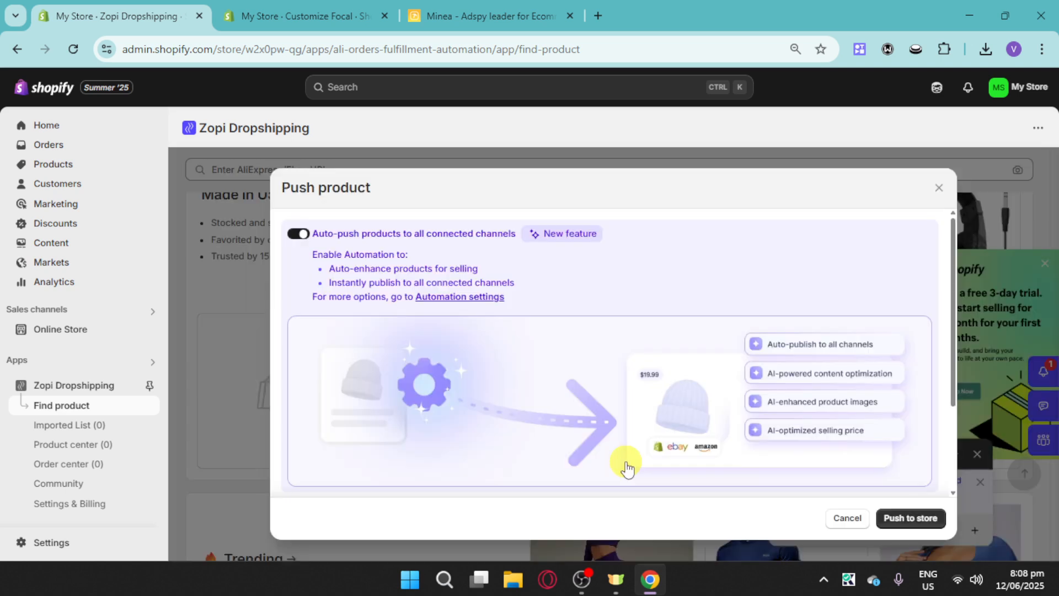
{"action": "left_click", "coordinate": [897, 521]}
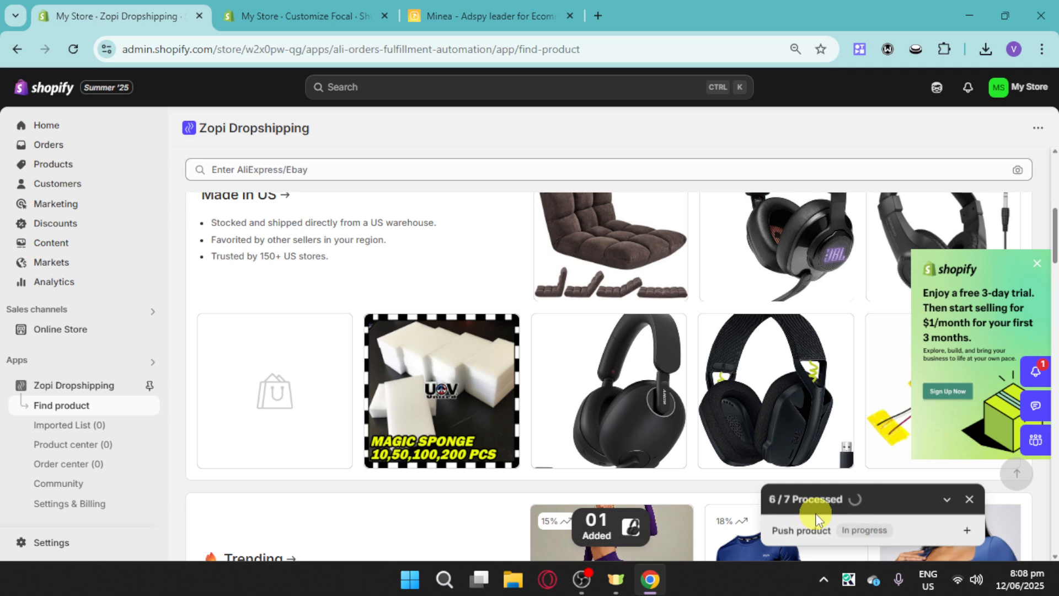
- Check the imported items in the store's product list and open the store's domain settings
{"action": "left_click", "coordinate": [96, 165]}
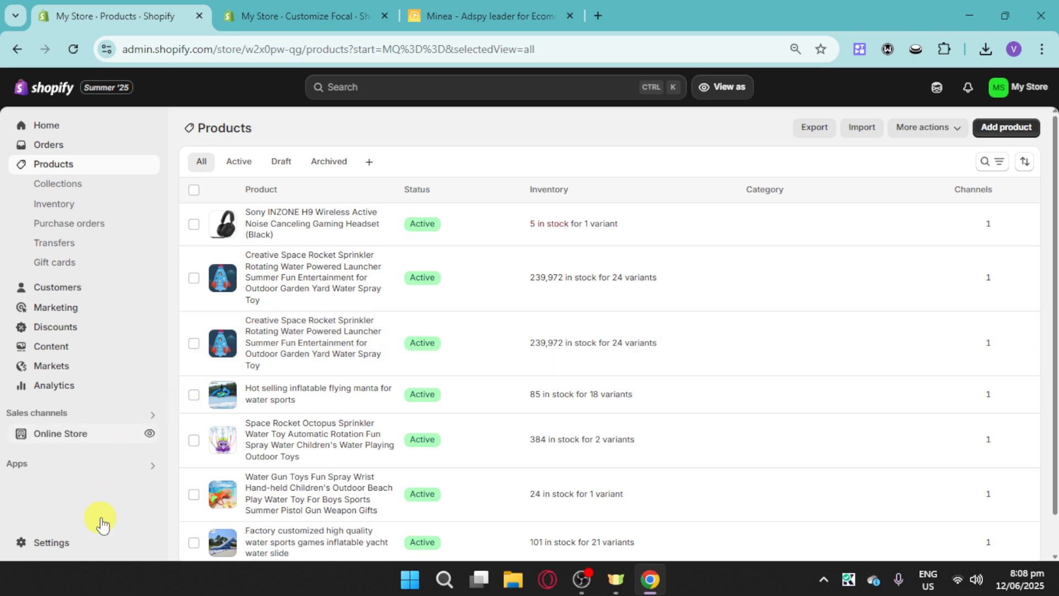
{"action": "left_click", "coordinate": [51, 546]}
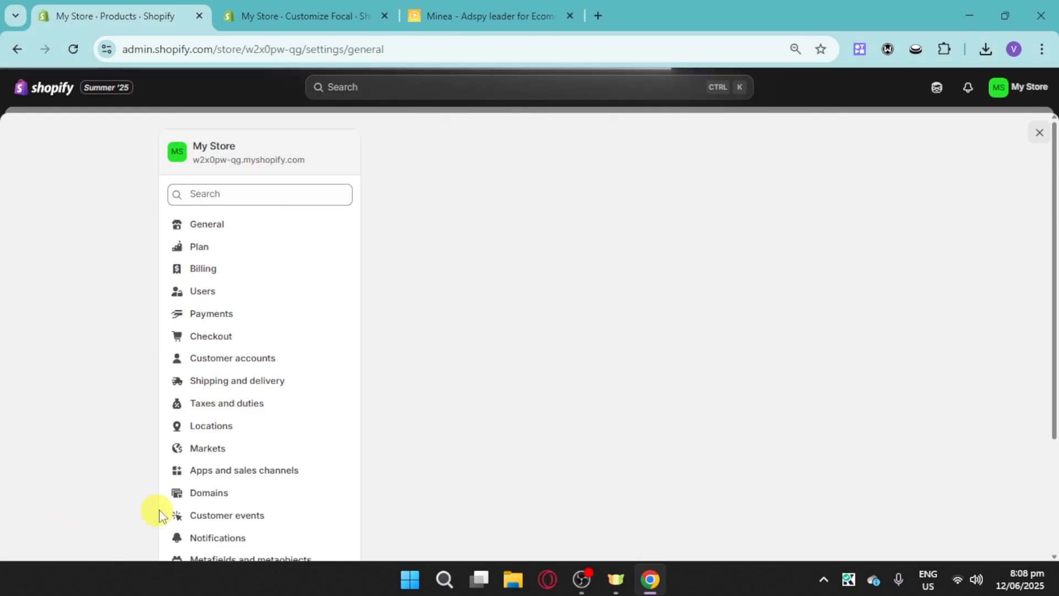
{"action": "left_click", "coordinate": [209, 502]}
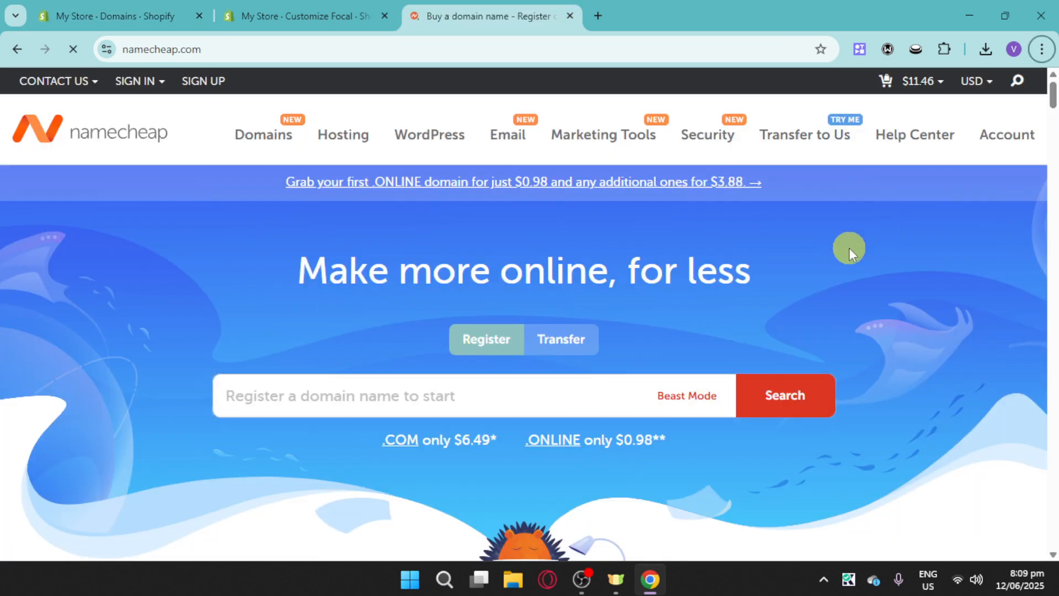
- Switch to Namecheap and search for the domain name "tiaraluxury"
{"action": "left_click", "coordinate": [380, 397]}
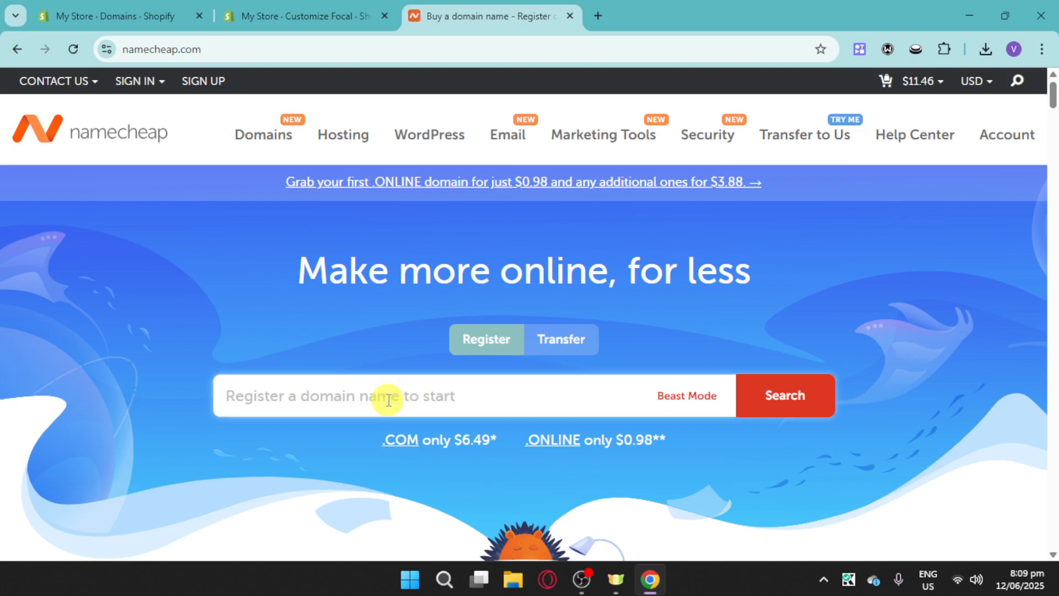
{"action": "type", "text": "tiara"}
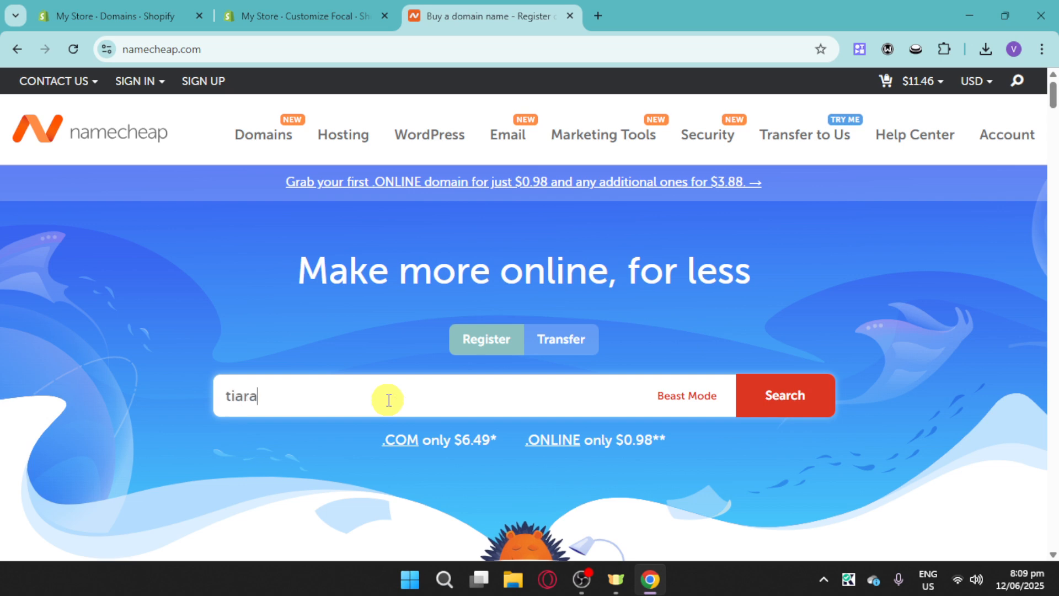
{"action": "type", "text": "luxry"}
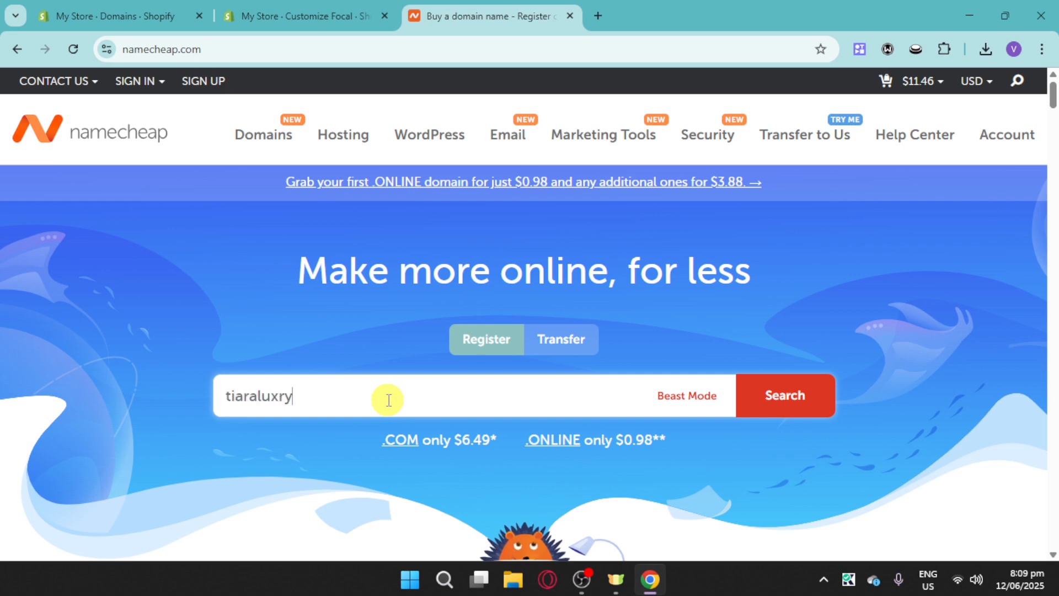
{"action": "key", "text": "BackSpace"}
{"action": "key", "text": "BackSpace"}
{"action": "type", "text": "ury"}
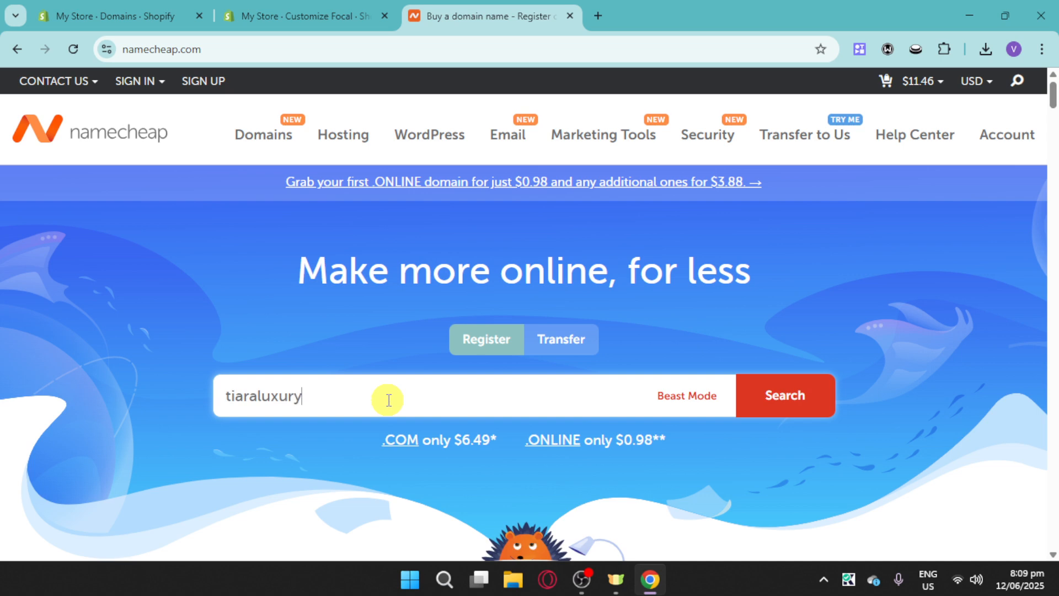
{"action": "left_click", "coordinate": [804, 408]}
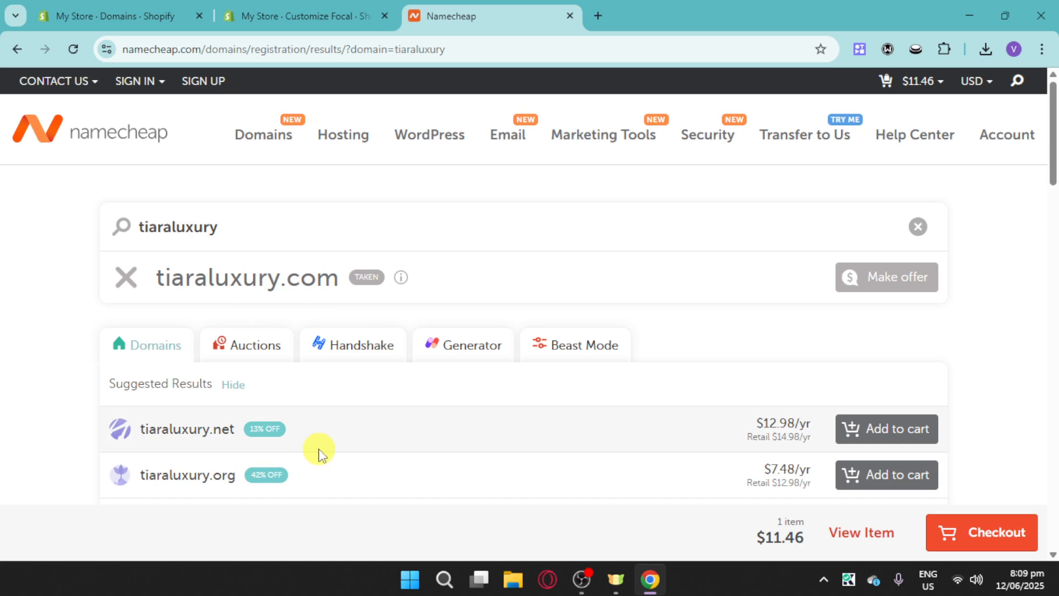
- Add the tiaraluxury.xyz domain from the Namecheap search results to the cart
{"action": "scroll", "coordinate": [314, 453], "scroll_direction": "down", "scroll_amount": 5}
{"action": "scroll", "coordinate": [331, 381], "scroll_direction": "down", "scroll_amount": 4}
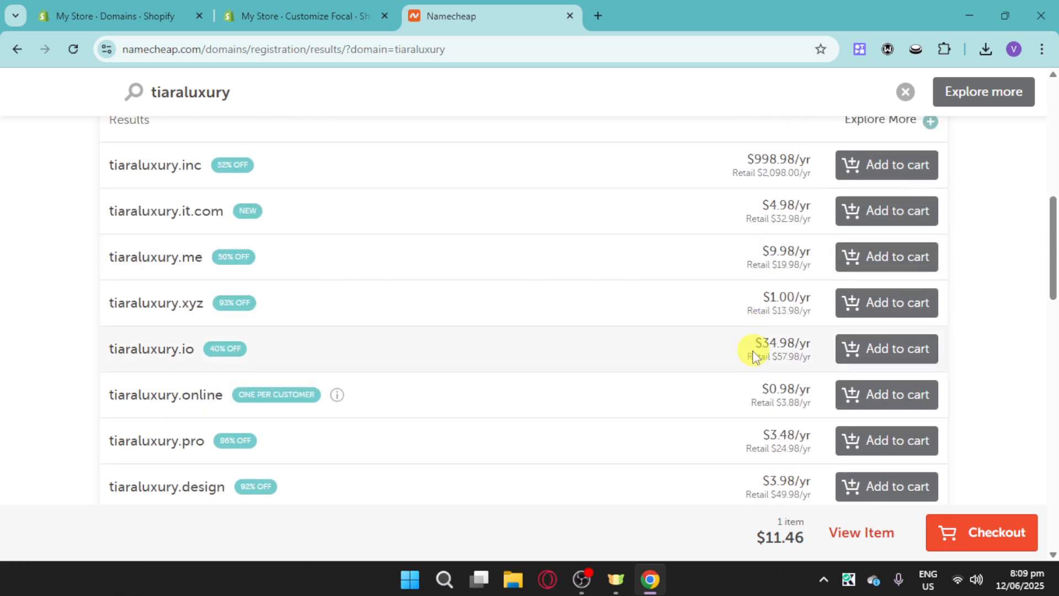
{"action": "left_click", "coordinate": [883, 301]}
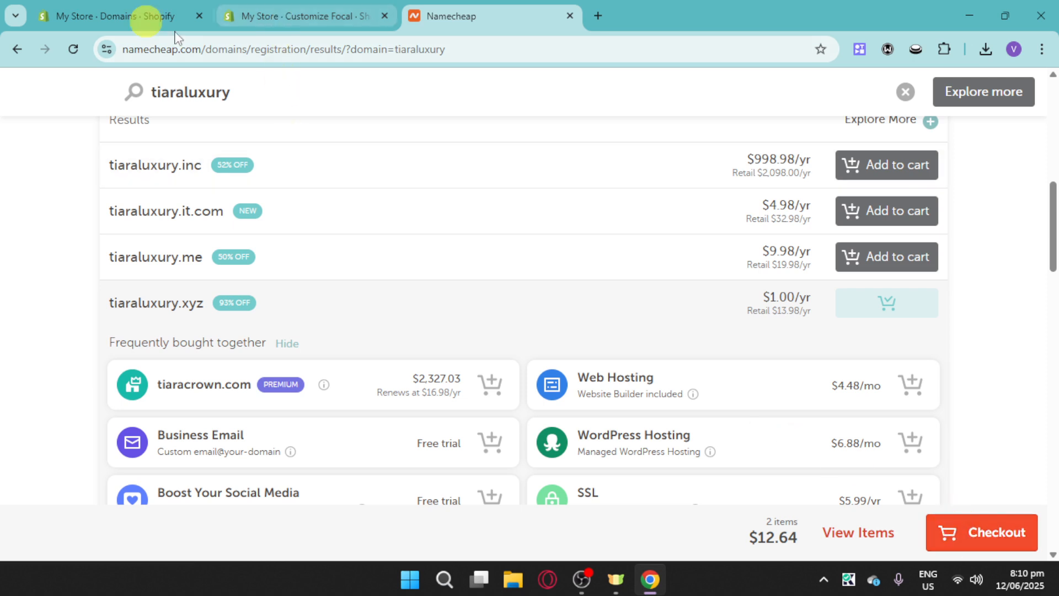
- Back in Shopify's domain settings, enter tiaraluxury.xyz as an existing domain to connect and dismiss the dialog without proceeding
{"action": "left_click", "coordinate": [143, 16]}
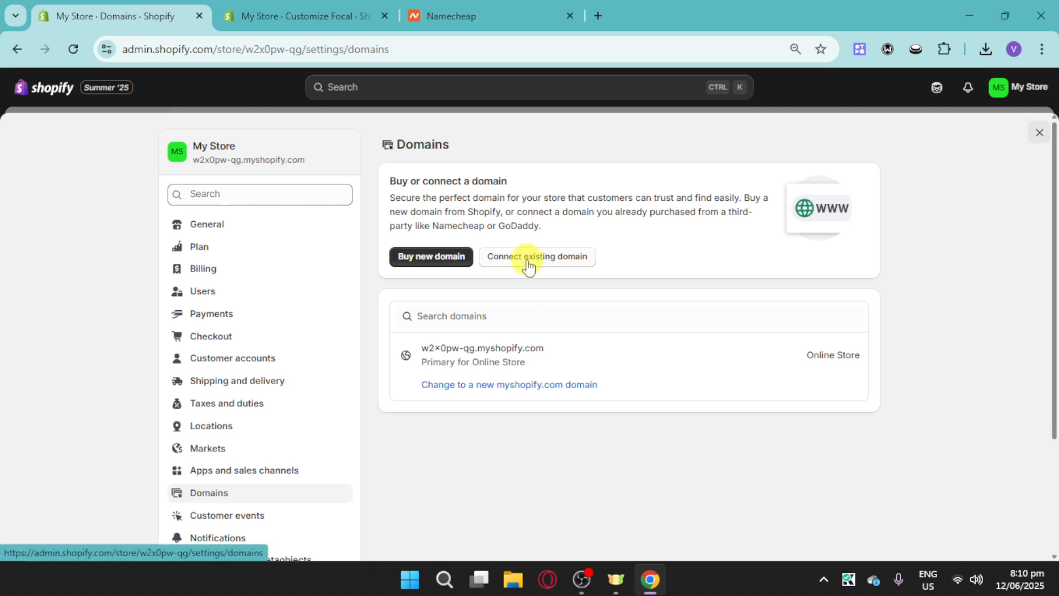
{"action": "left_click", "coordinate": [526, 260]}
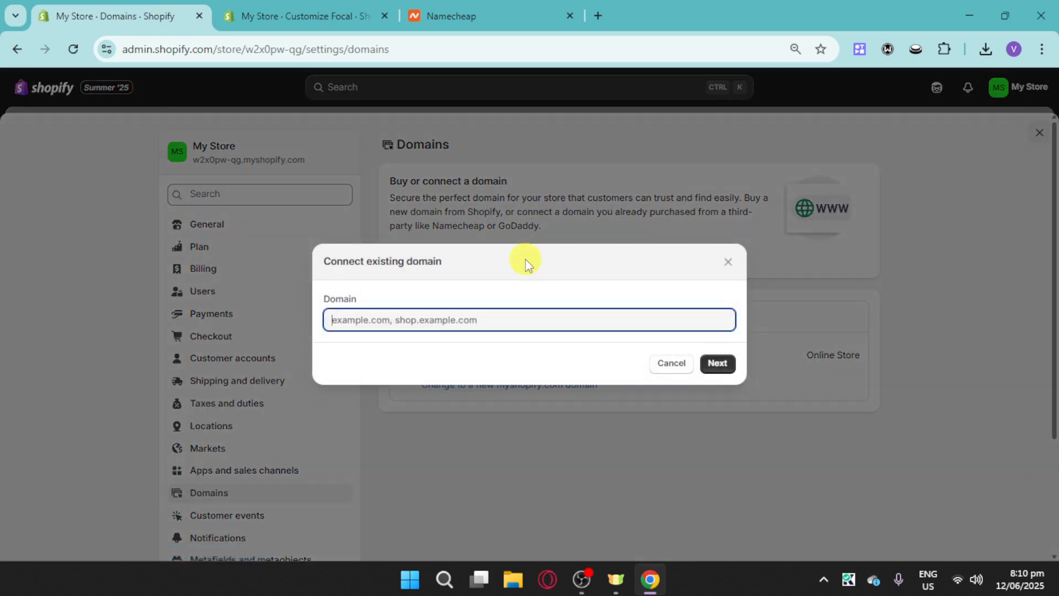
{"action": "type", "text": "tiara"}
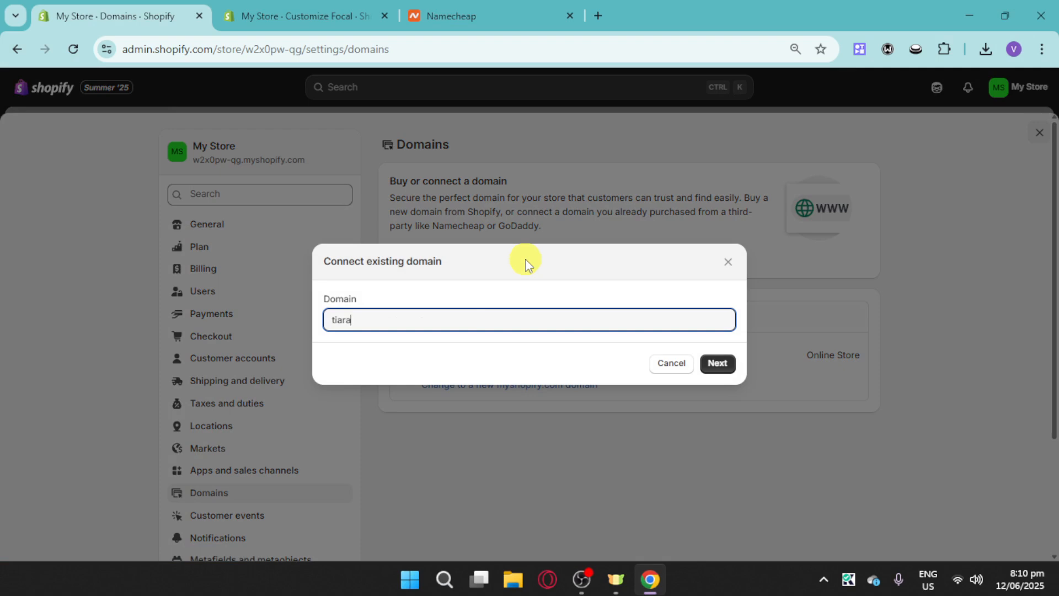
{"action": "type", "text": "luxury.xyz"}
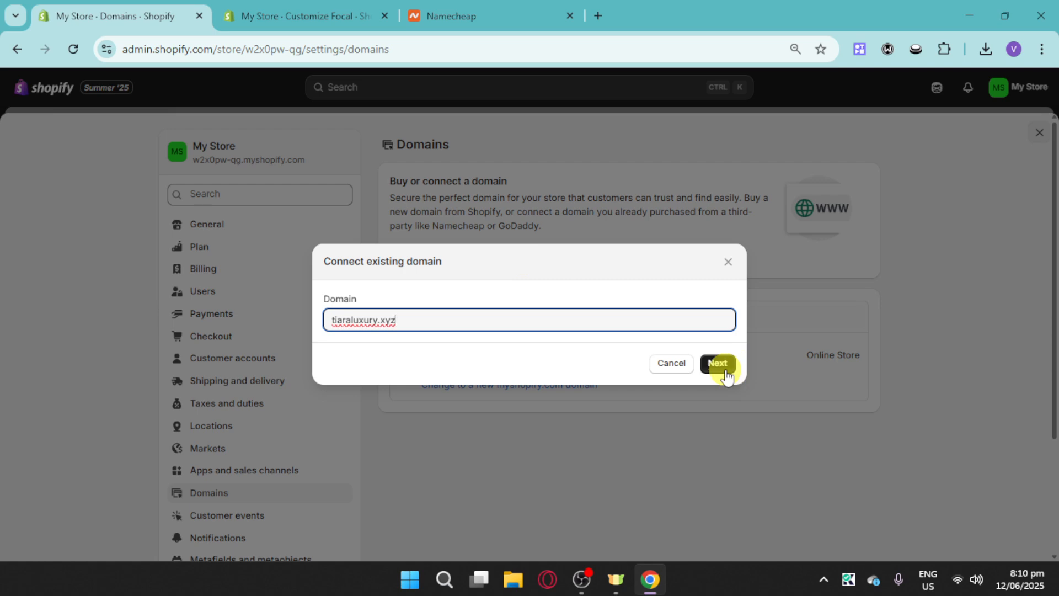
{"action": "left_click", "coordinate": [732, 268]}
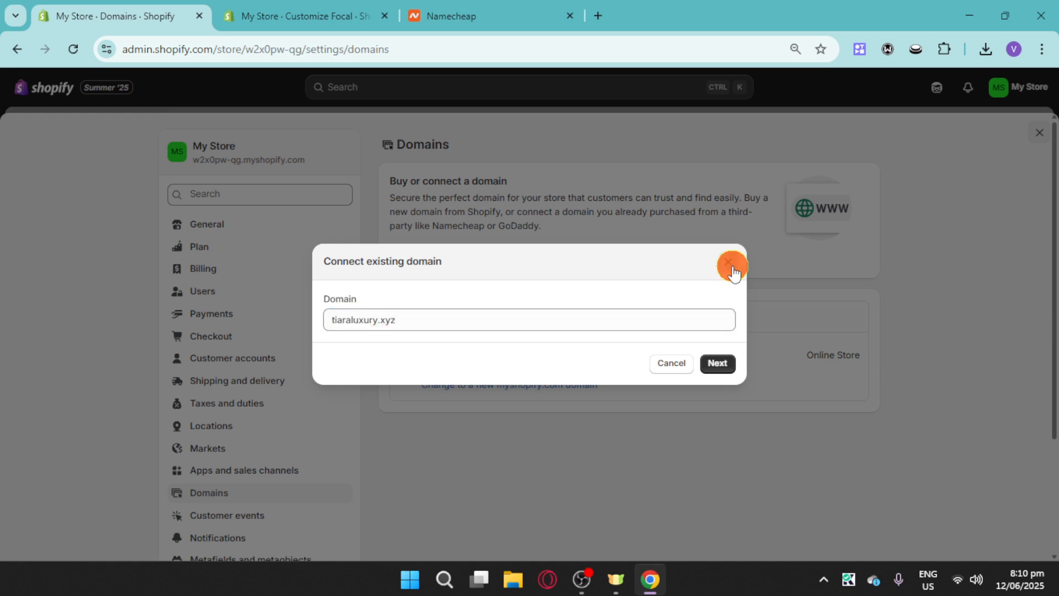
- Close the store settings and return to the Focal theme editor
{"action": "left_click", "coordinate": [1033, 138]}
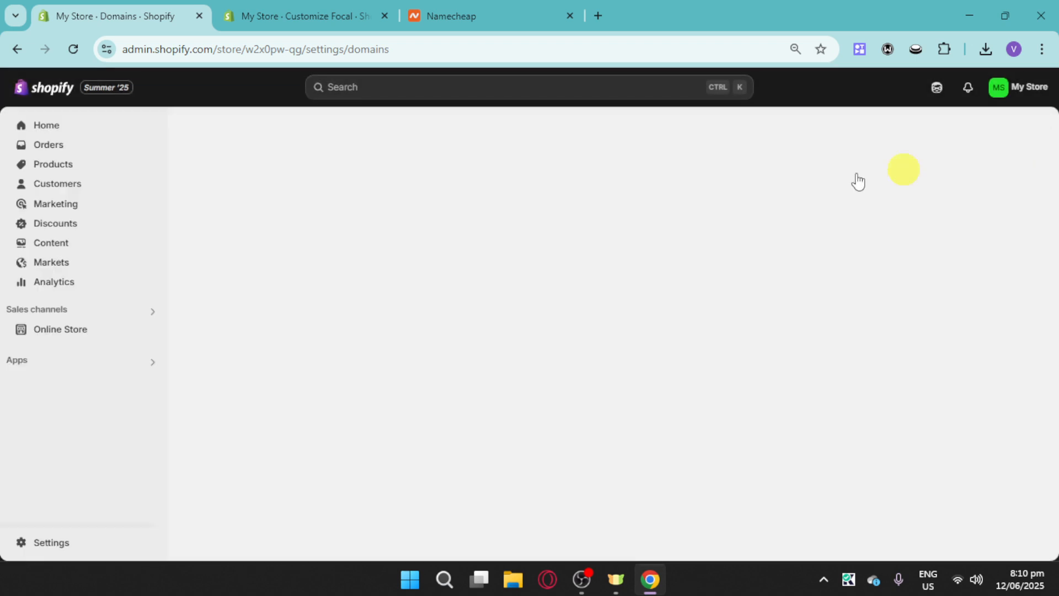
{"action": "left_click", "coordinate": [317, 8]}
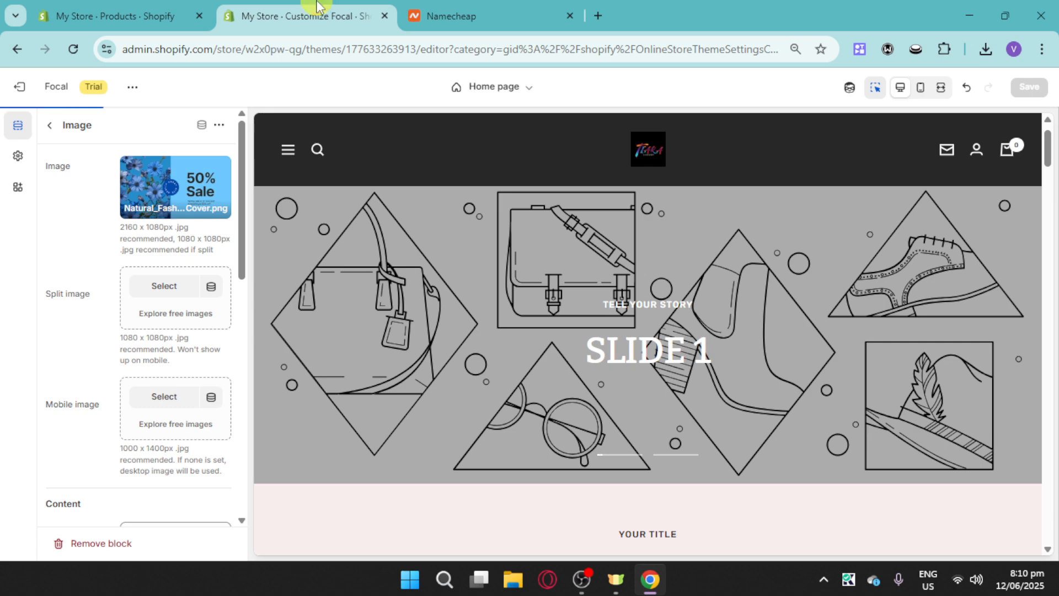